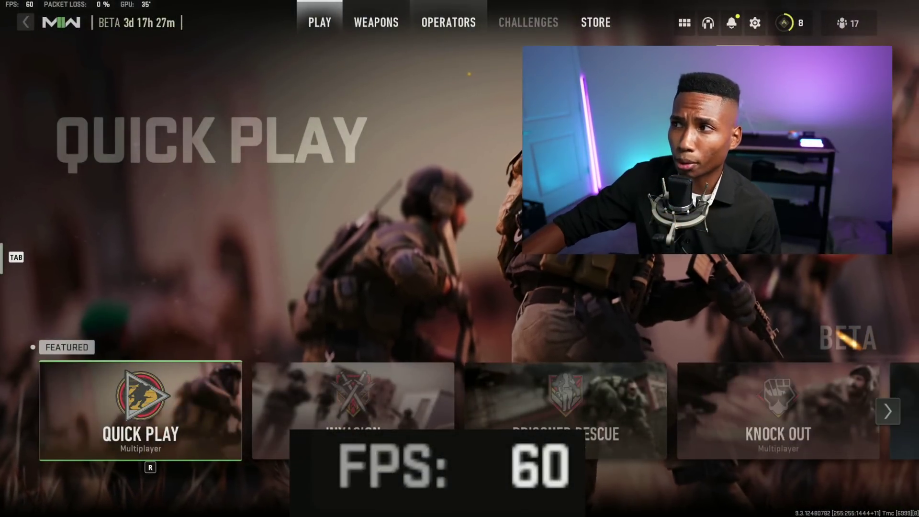
# - Open the Graphics Display settings, showing Fullscreen at 2560x1440 with V-Sync off
pyautogui.click(756, 22)
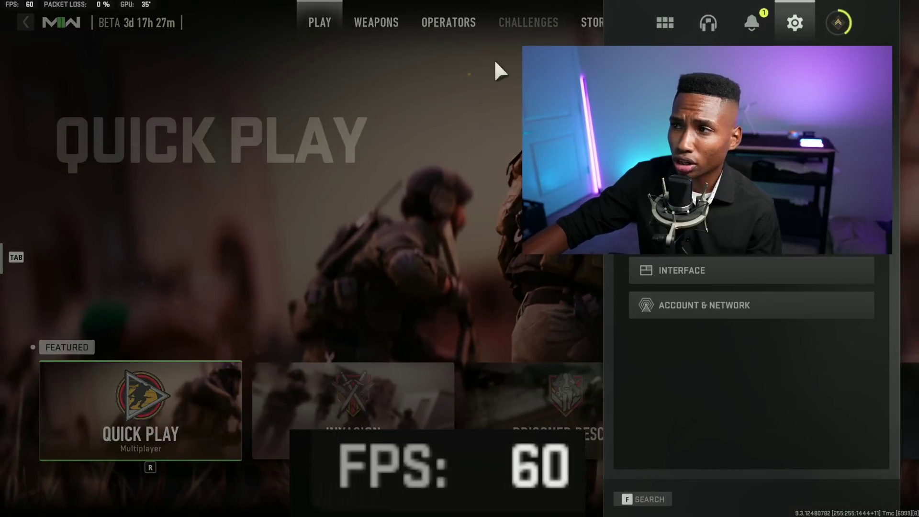
pyautogui.click(752, 200)
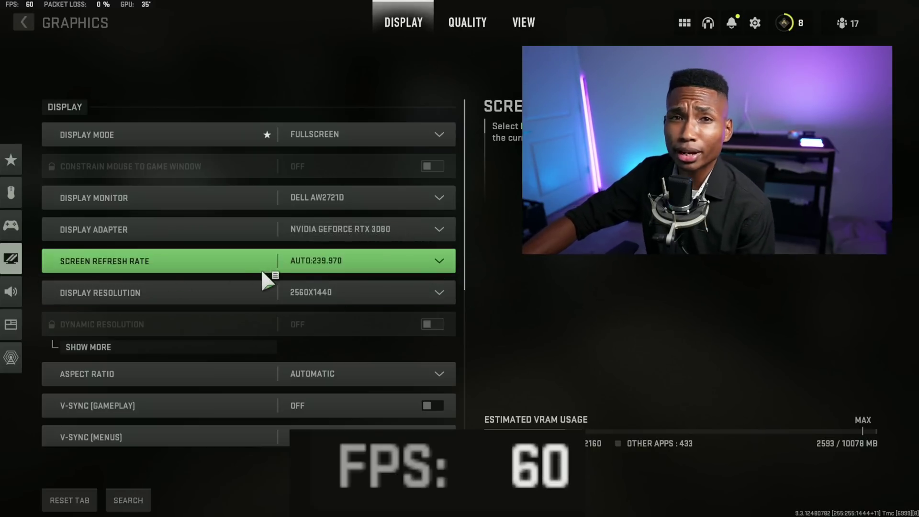
pyautogui.scroll(-3, 218, 278)
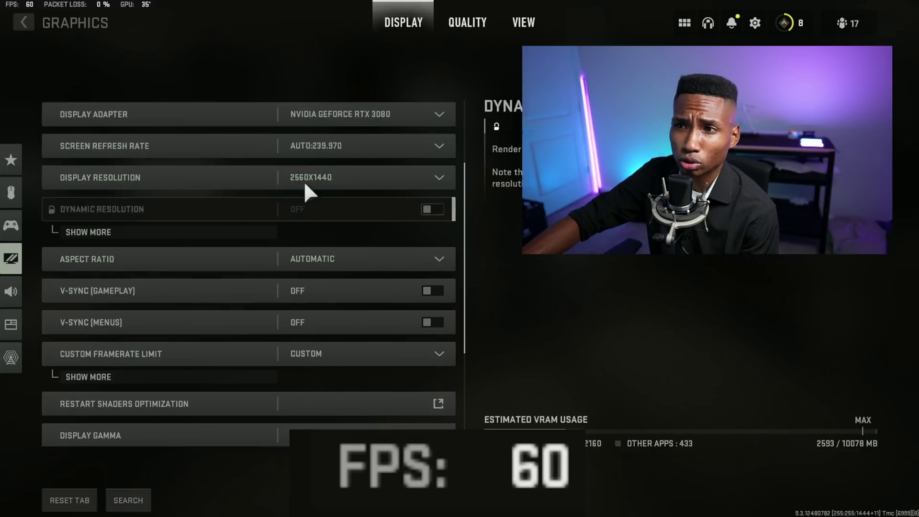
pyautogui.click(168, 180)
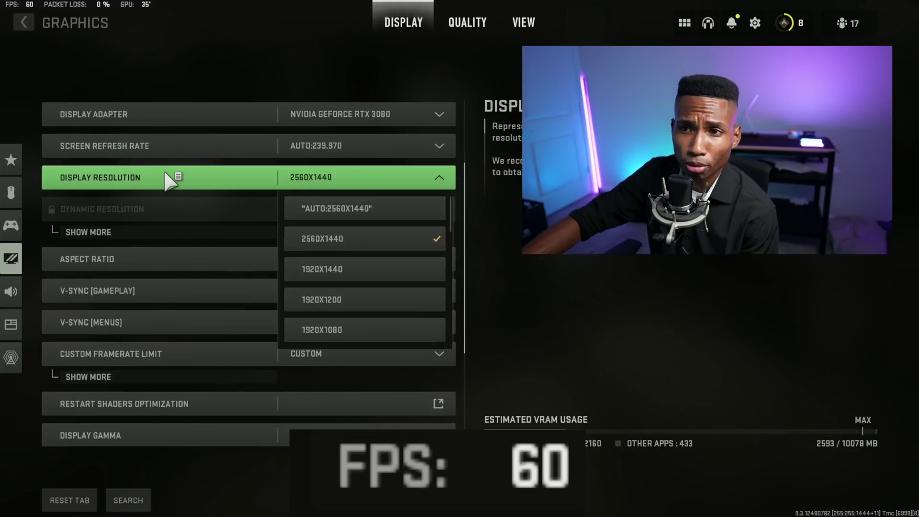
pyautogui.click(200, 223)
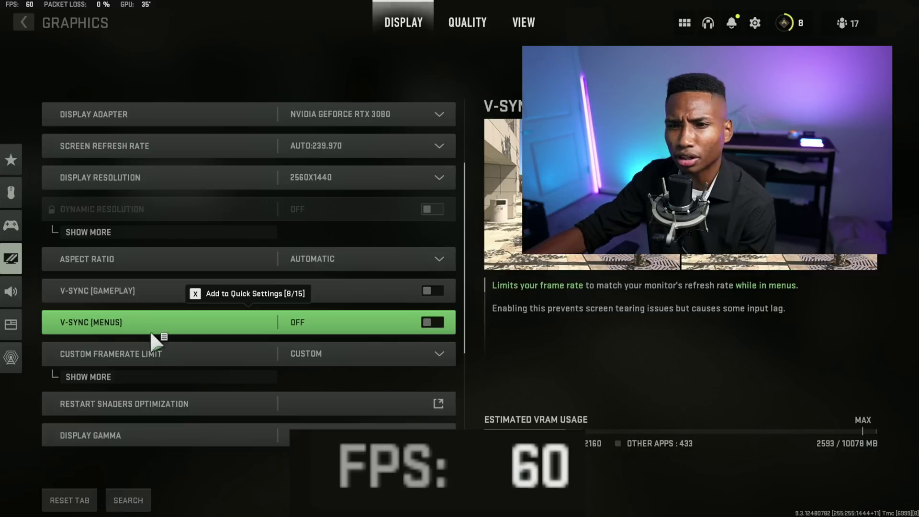
pyautogui.scroll(-2, 259, 306)
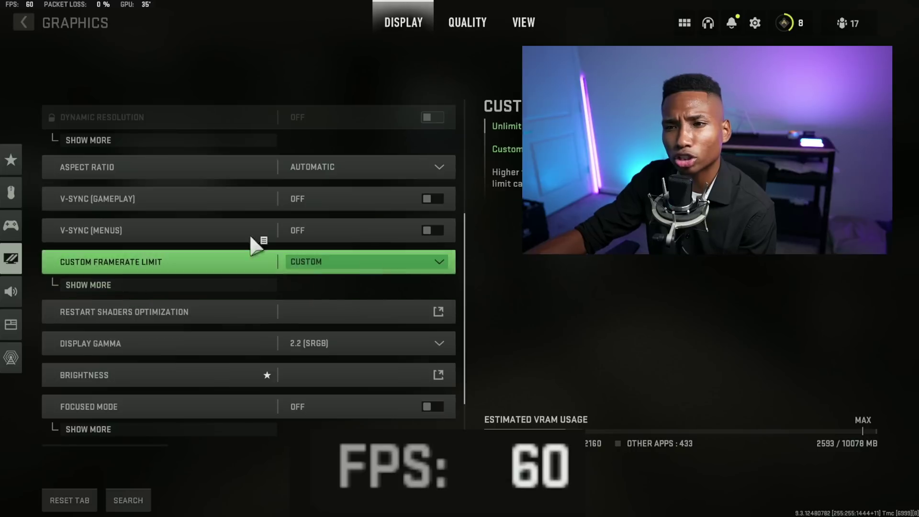
pyautogui.click(254, 285)
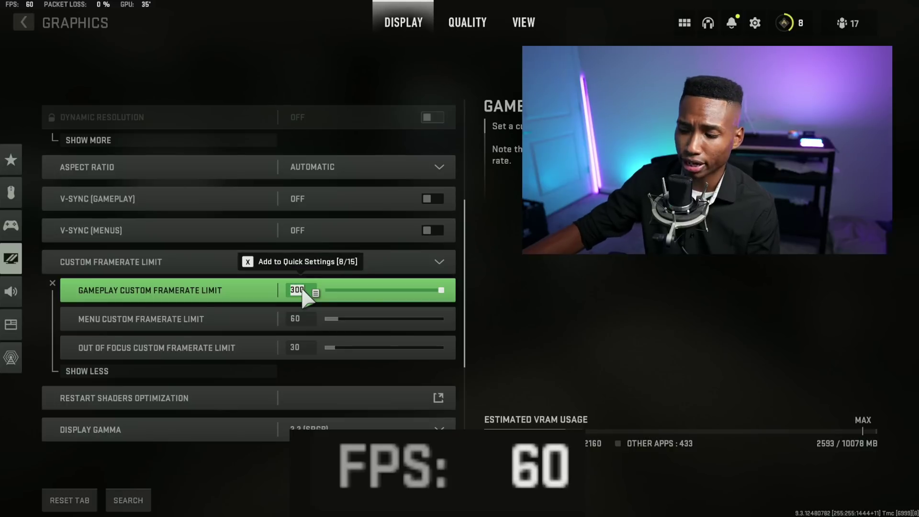
# - Confirm a 240 gameplay framerate limit and apply it, keeping menu 60 and out-of-focus 30
pyautogui.press('Return')
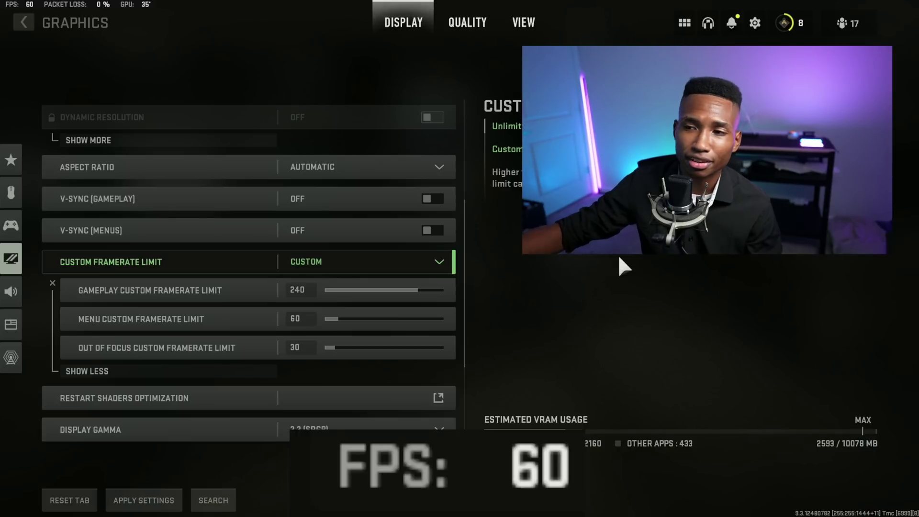
pyautogui.scroll(-5, 155, 287)
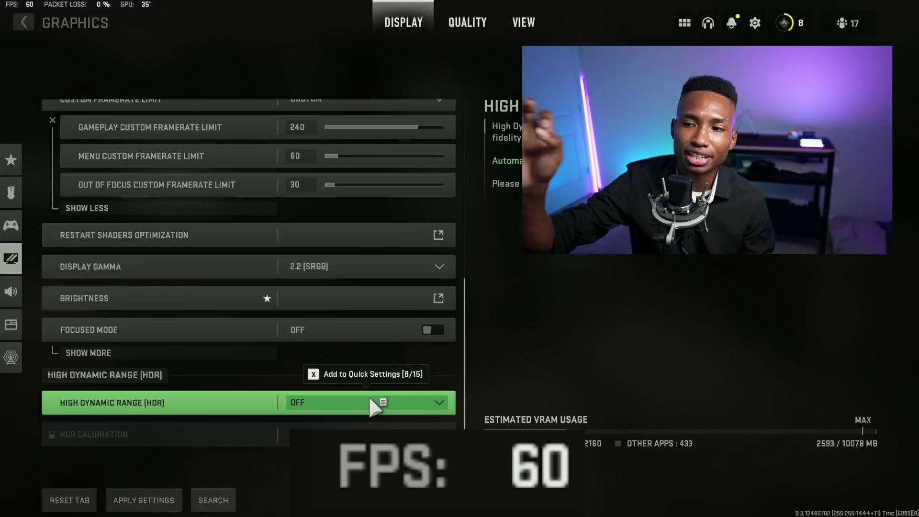
pyautogui.click(143, 500)
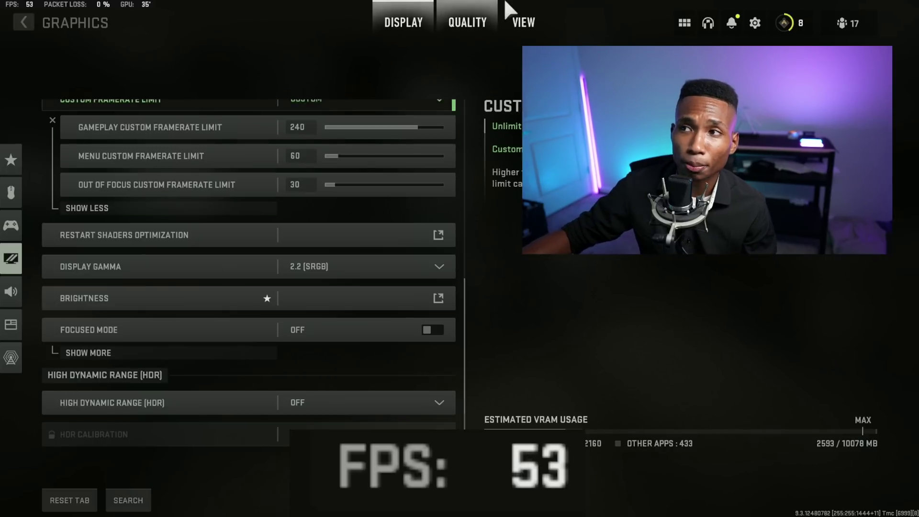
# - On the Quality tab, turn NVIDIA DLSS off, apply, and enable FidelityFX CAS at strength 50
pyautogui.click(486, 21)
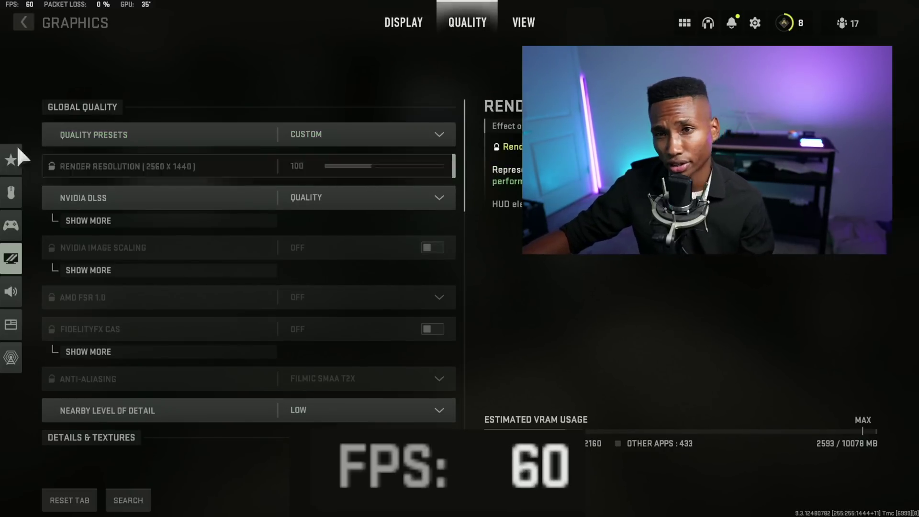
pyautogui.click(319, 204)
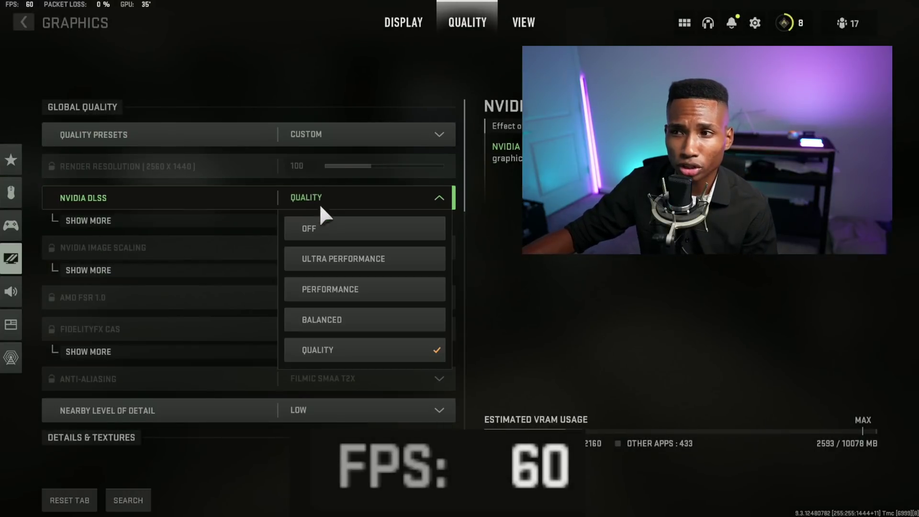
pyautogui.click(328, 225)
pyautogui.click(129, 501)
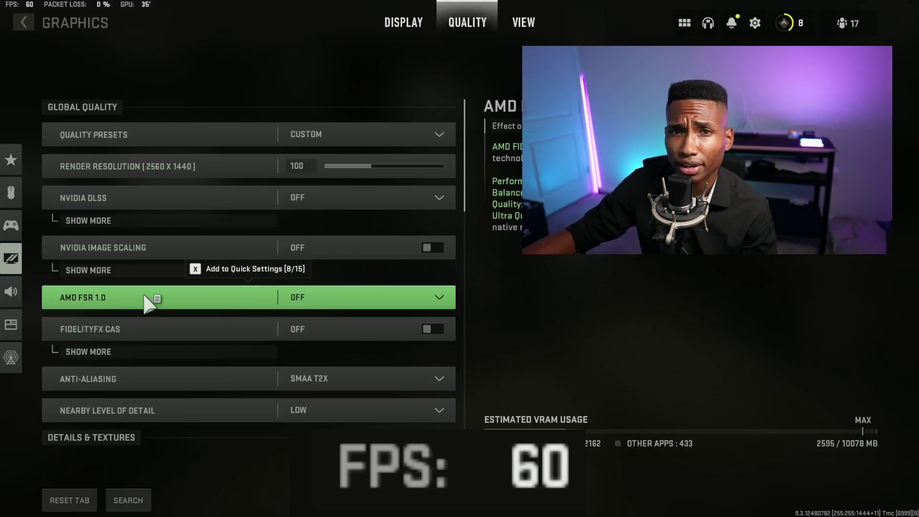
pyautogui.click(362, 326)
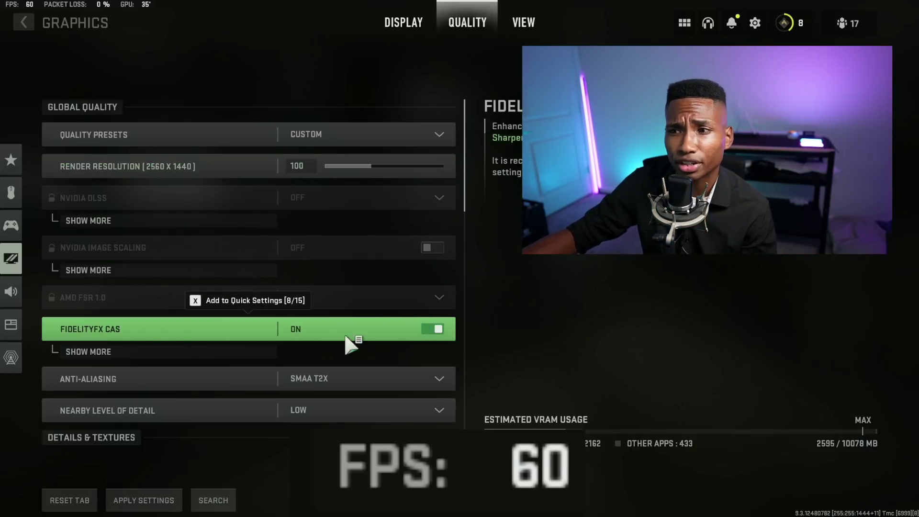
pyautogui.click(197, 353)
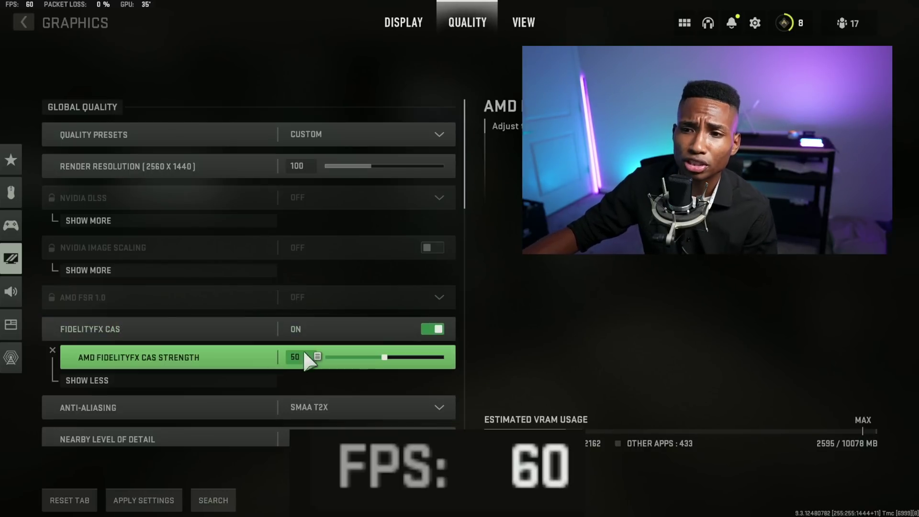
pyautogui.click(166, 379)
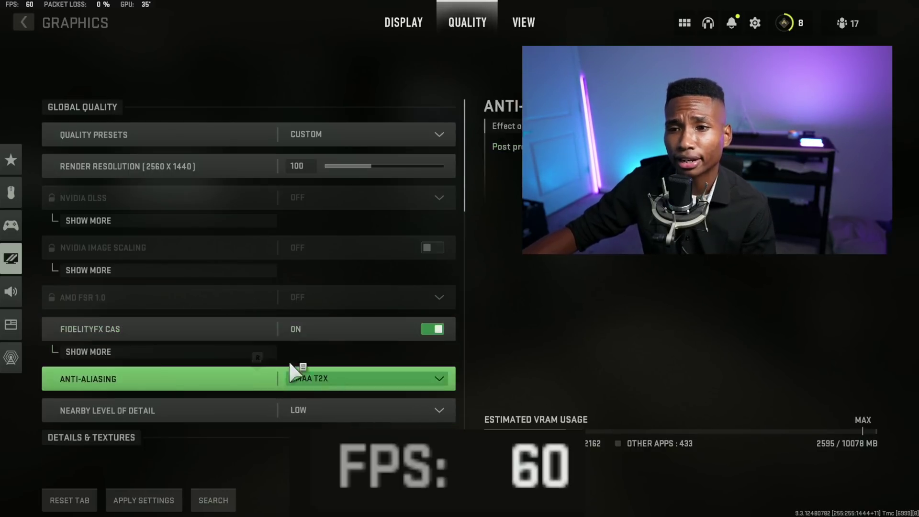
pyautogui.scroll(-2, 143, 288)
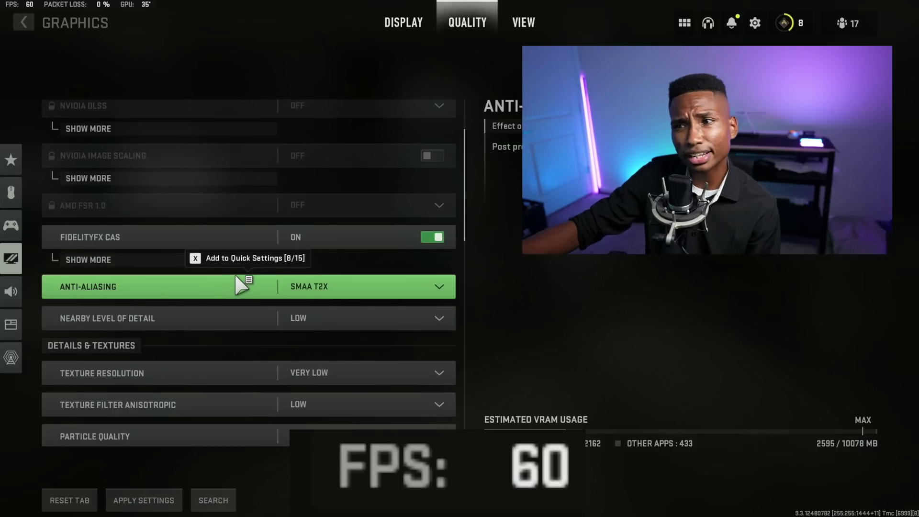
pyautogui.click(319, 296)
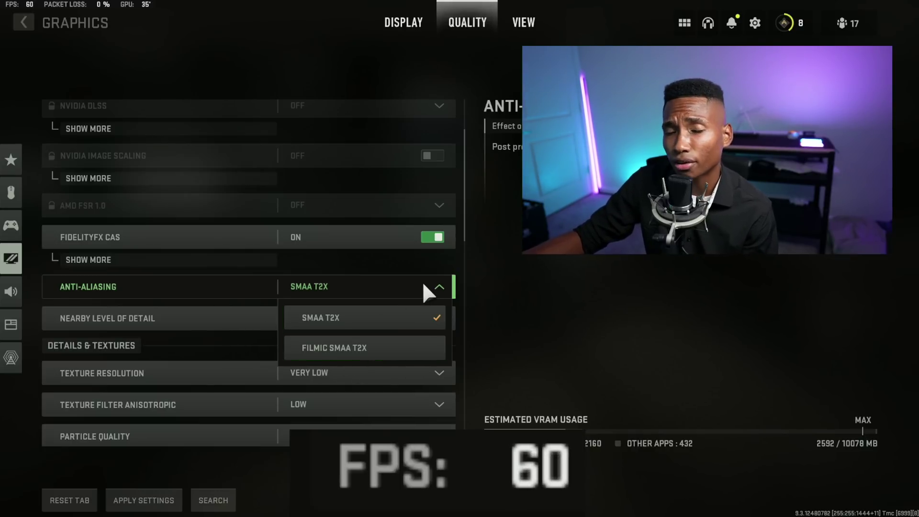
pyautogui.click(352, 290)
pyautogui.click(314, 320)
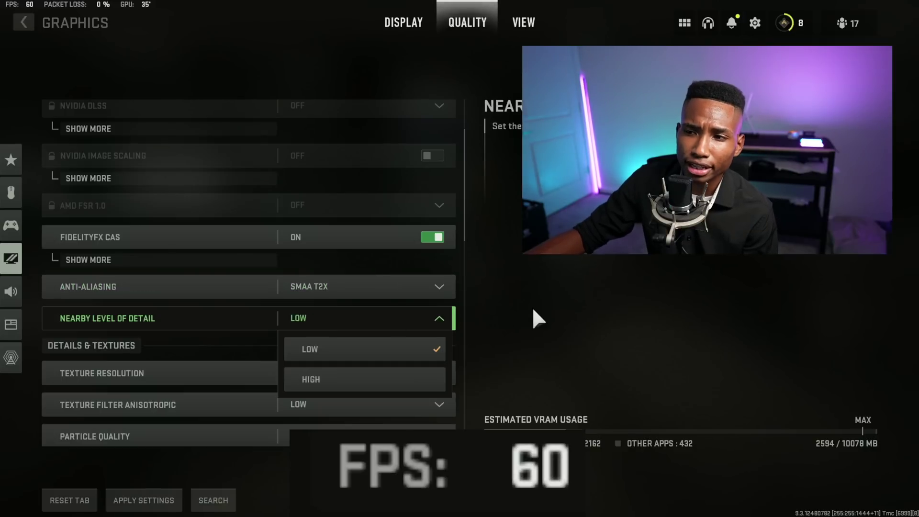
pyautogui.click(139, 318)
pyautogui.click(349, 324)
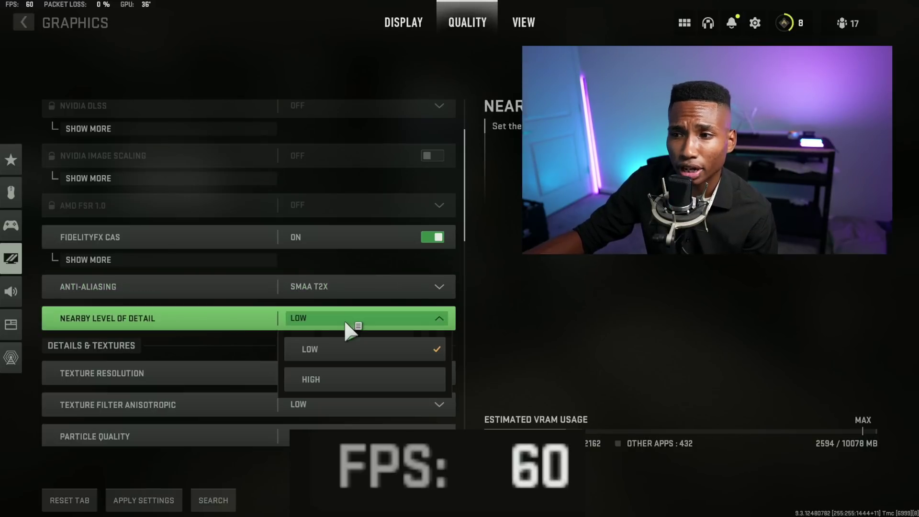
pyautogui.click(456, 318)
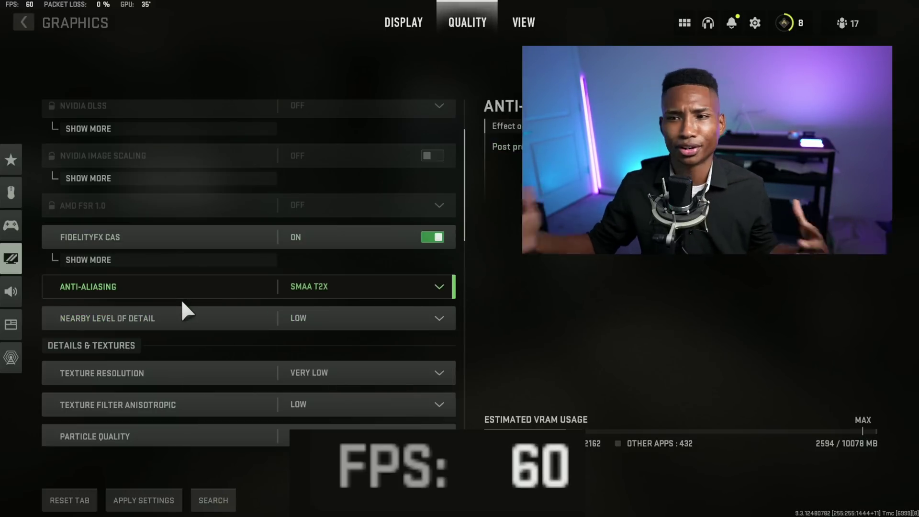
pyautogui.scroll(-3, 181, 299)
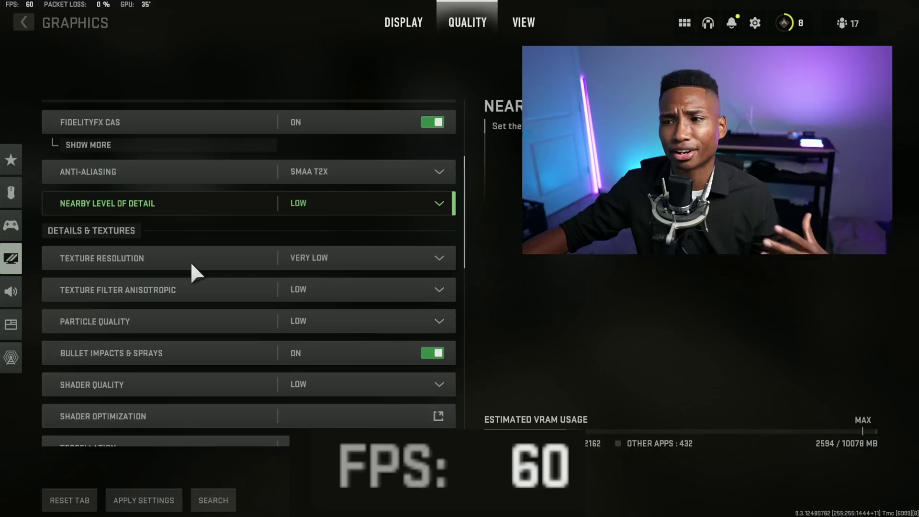
pyautogui.click(157, 258)
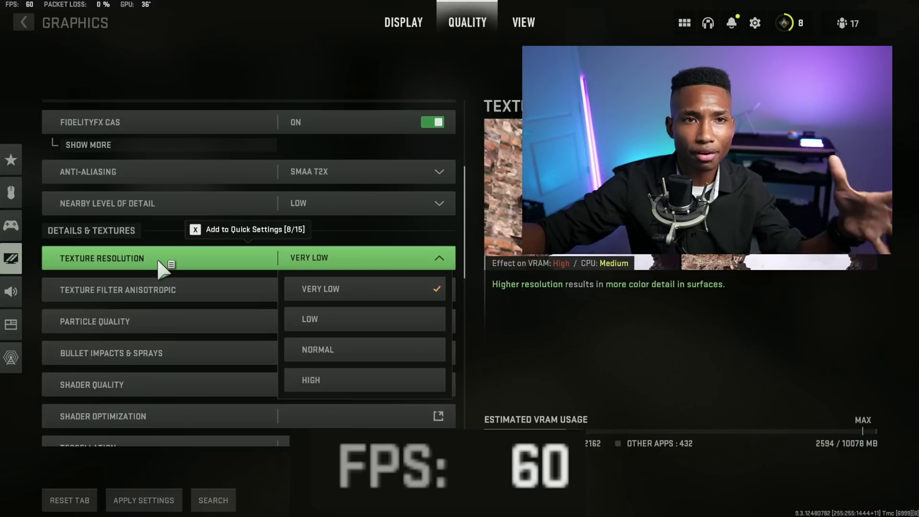
pyautogui.click(203, 266)
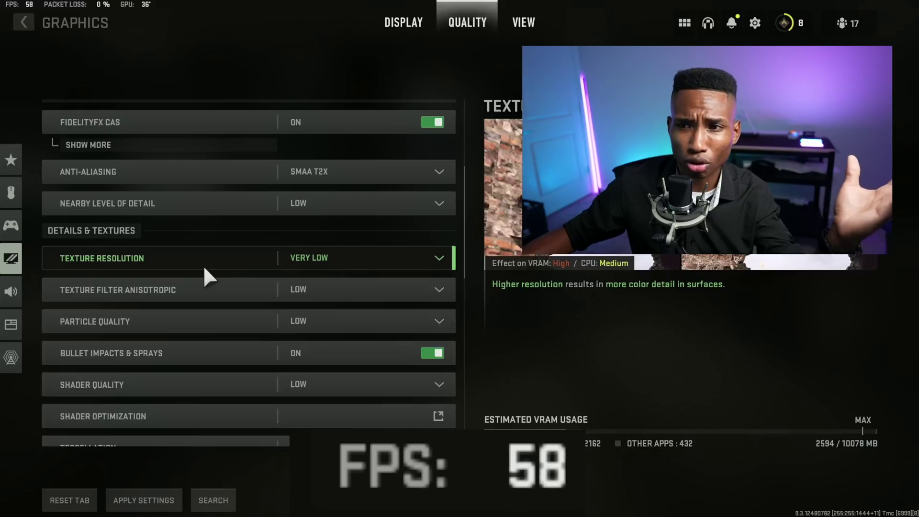
pyautogui.click(259, 263)
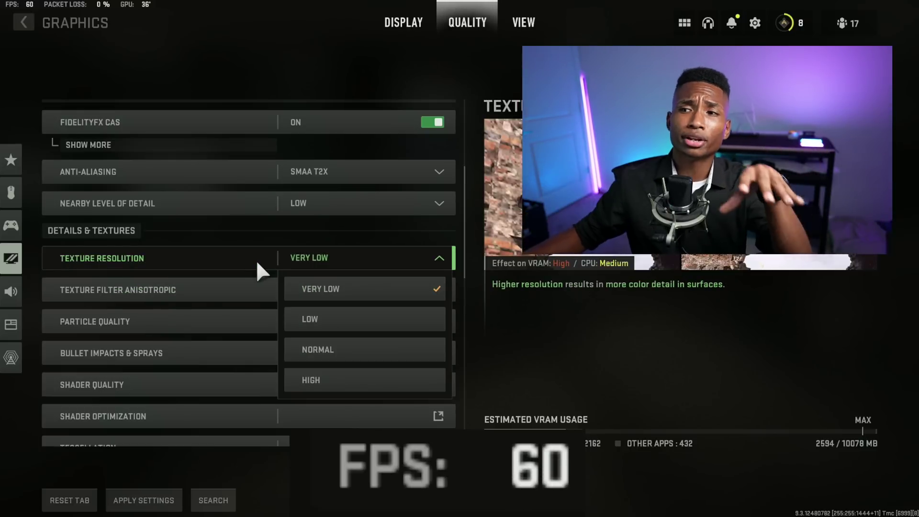
pyautogui.click(237, 255)
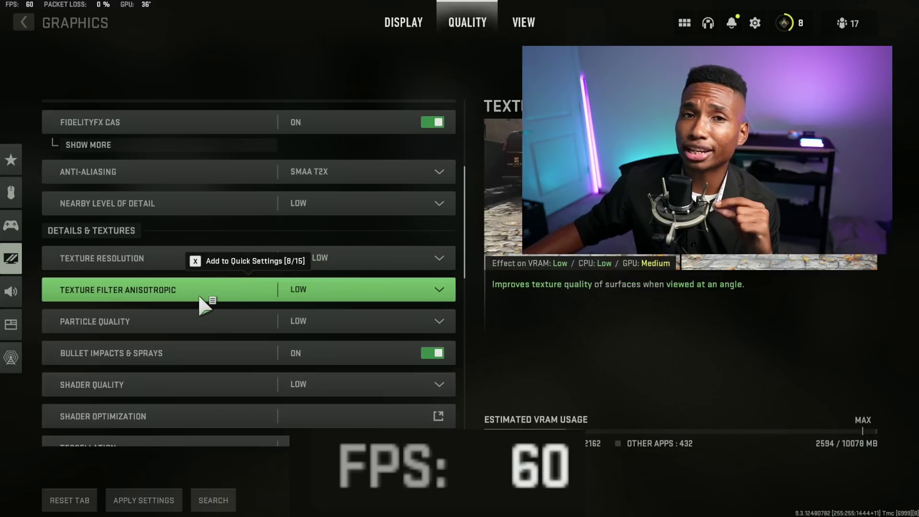
pyautogui.press('Up')
pyautogui.press('Left')
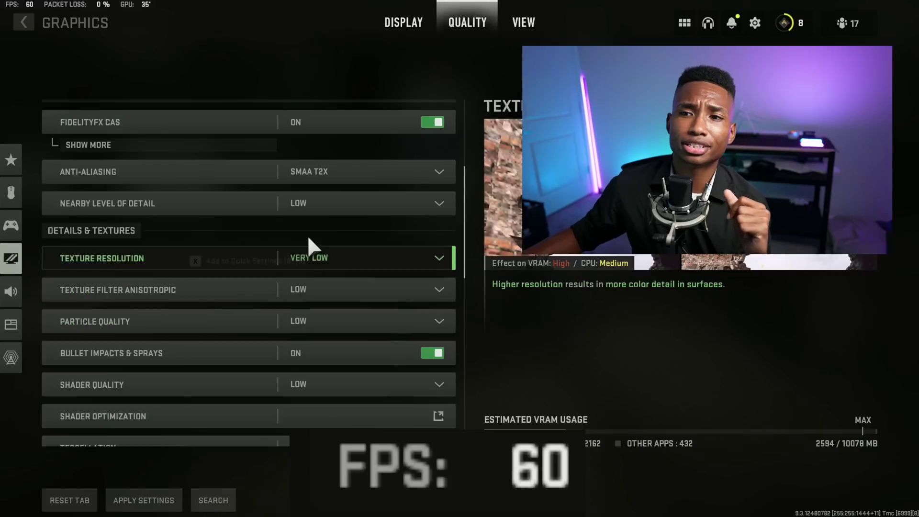
# - Set Texture Filter Anisotropic and Particle Quality both to High
pyautogui.click(335, 289)
pyautogui.click(374, 381)
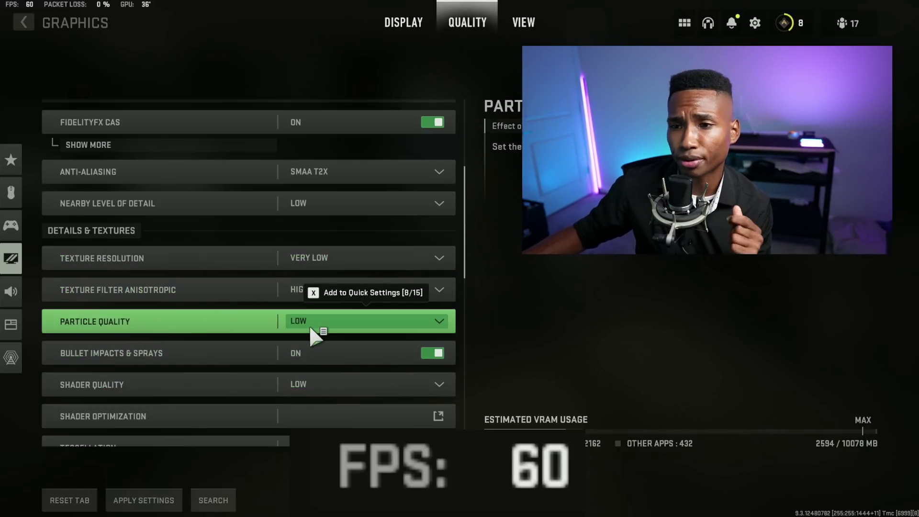
pyautogui.click(354, 321)
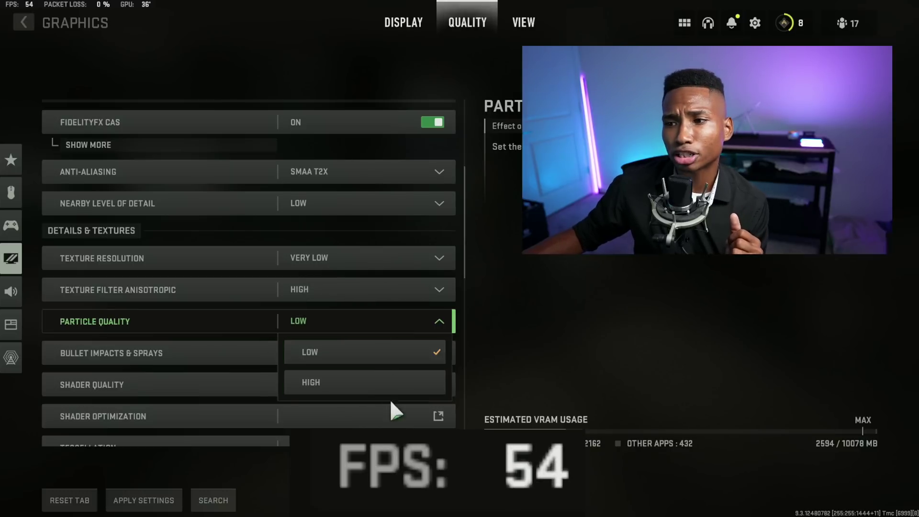
pyautogui.click(386, 381)
pyautogui.scroll(-3, 194, 297)
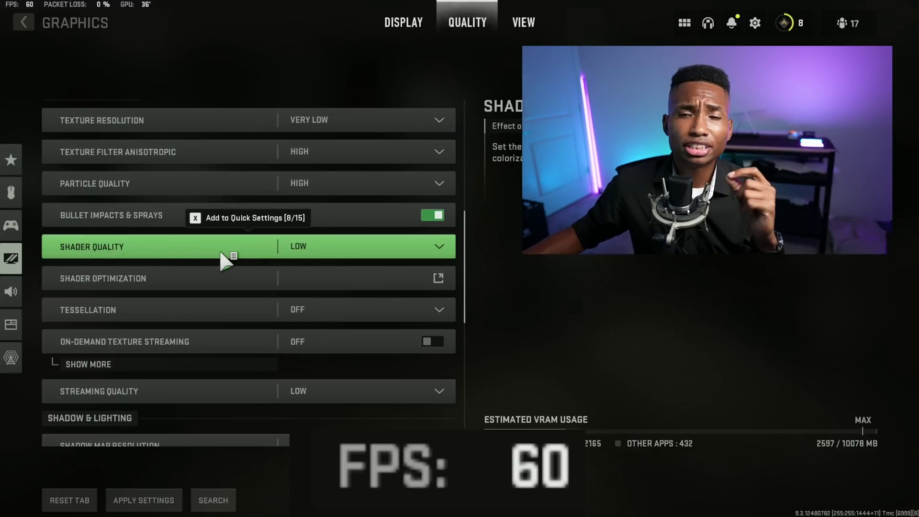
# - Leave Shader Quality at Low and set Streaming Quality to Normal
pyautogui.click(223, 249)
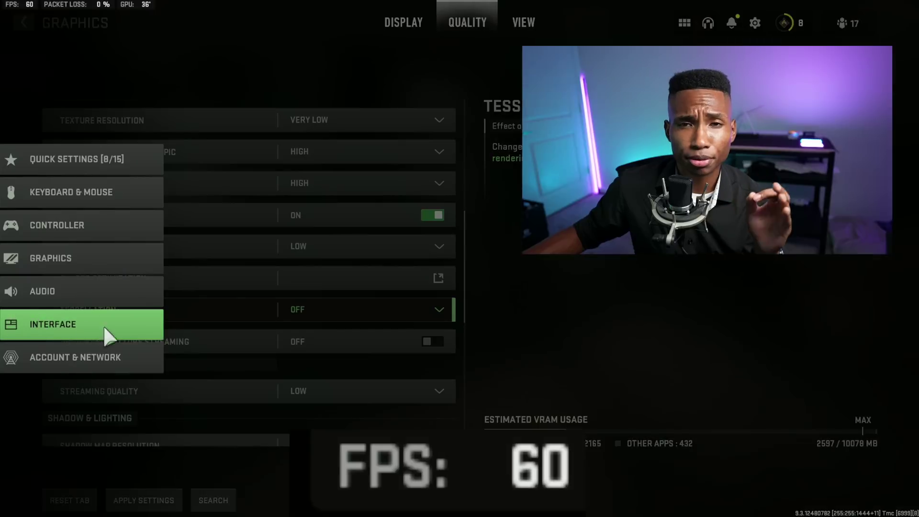
pyautogui.scroll(-3, 230, 307)
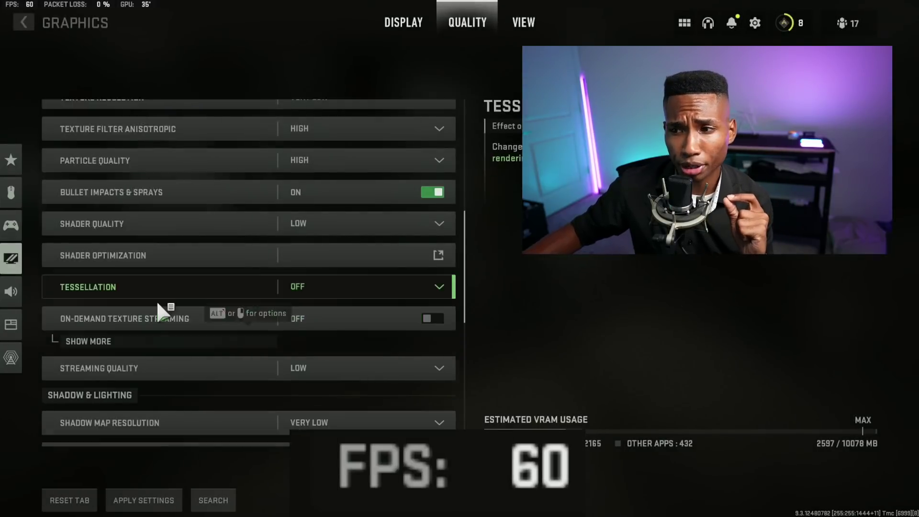
pyautogui.click(332, 303)
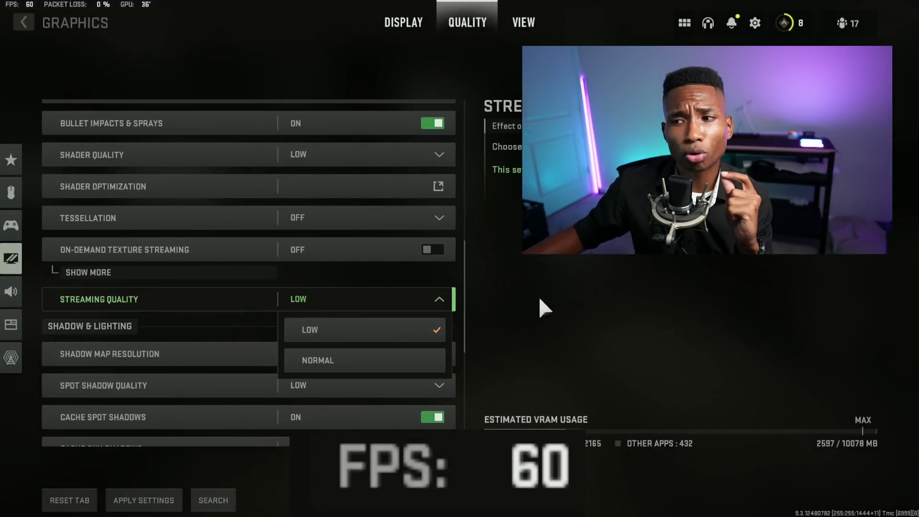
pyautogui.click(541, 304)
pyautogui.click(405, 304)
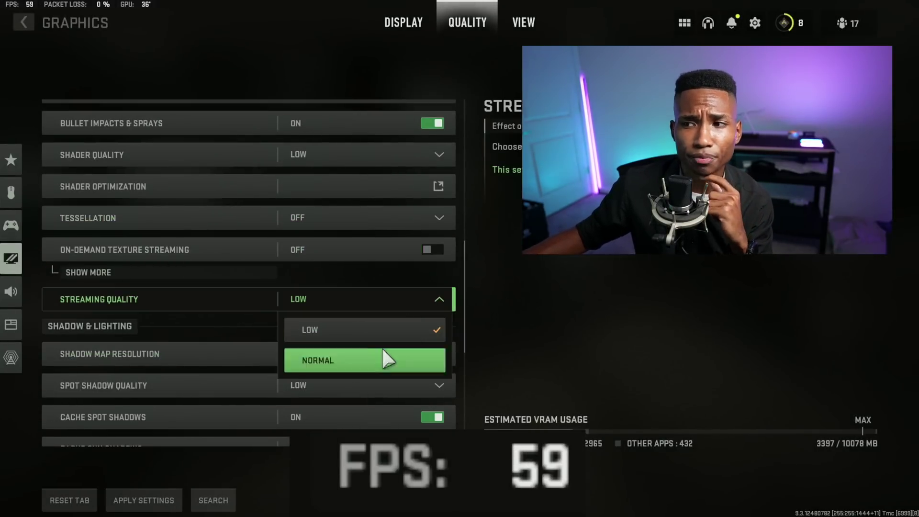
pyautogui.click(378, 357)
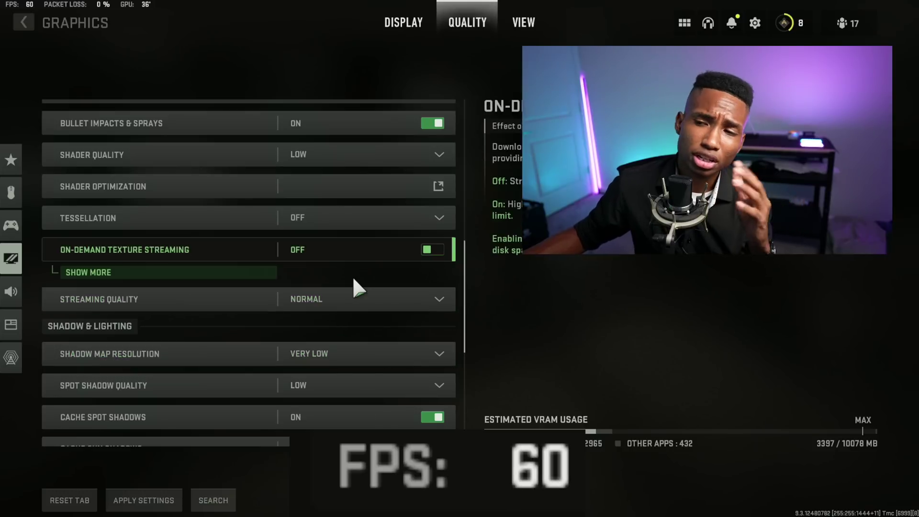
pyautogui.scroll(-2, 215, 311)
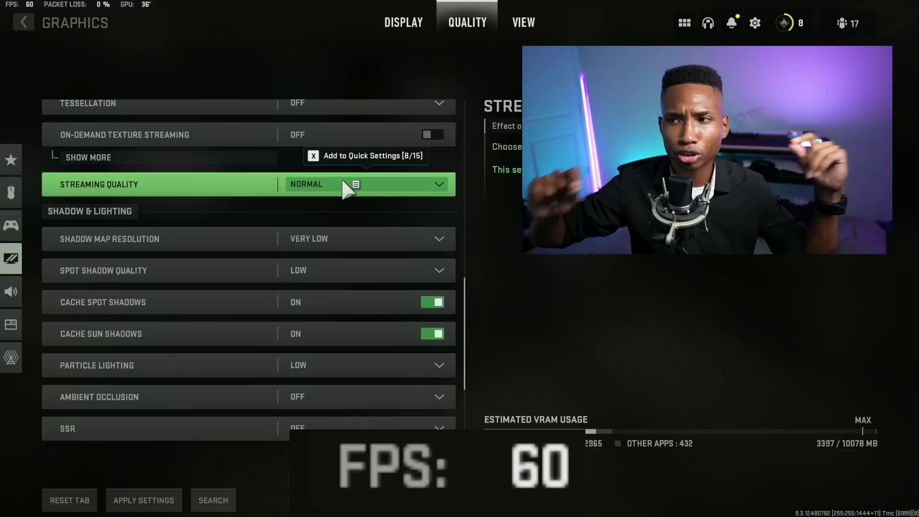
pyautogui.press('Up')
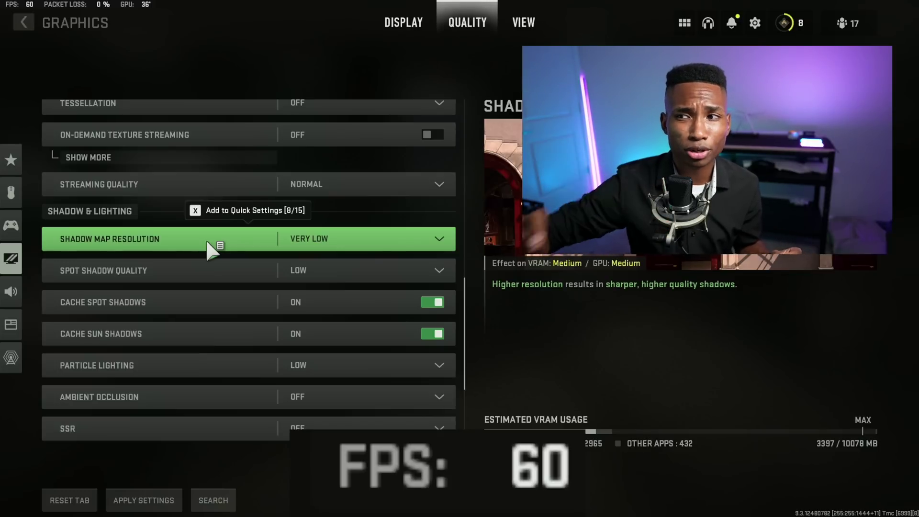
pyautogui.click(344, 241)
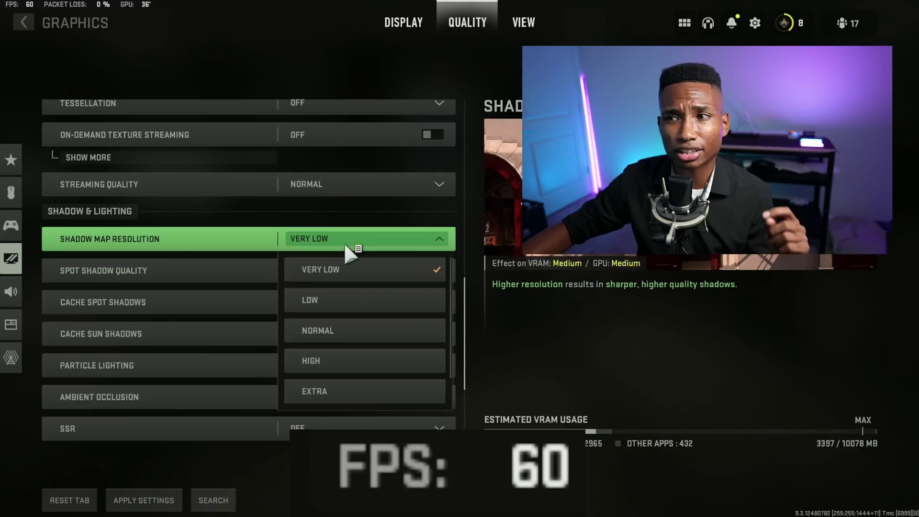
pyautogui.click(240, 236)
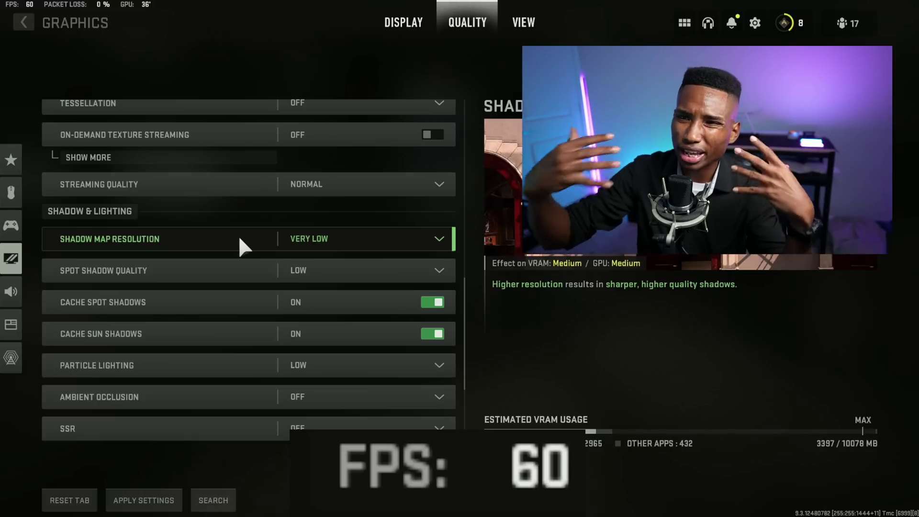
pyautogui.click(328, 272)
pyautogui.click(573, 262)
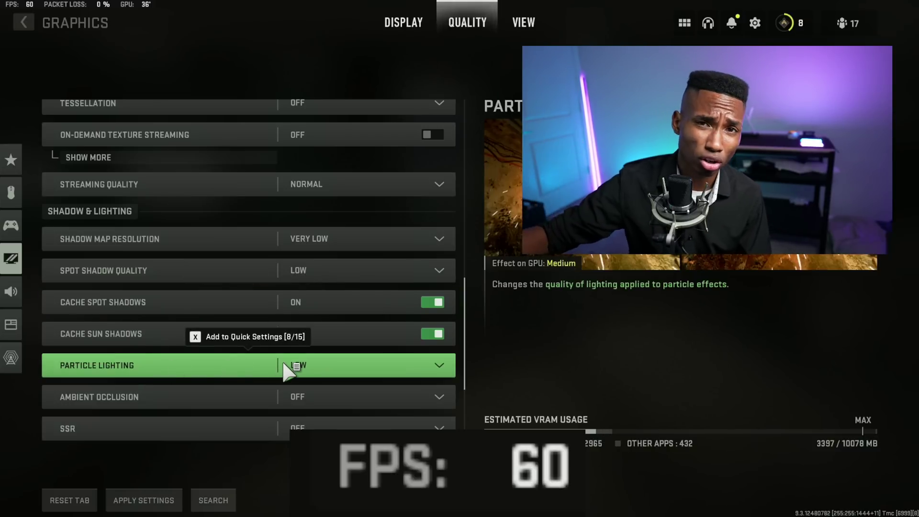
pyautogui.click(297, 366)
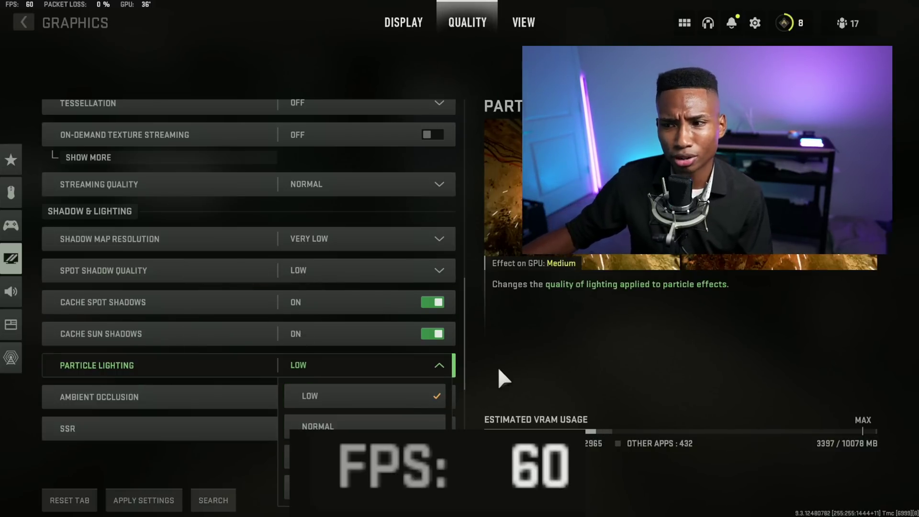
pyautogui.click(479, 369)
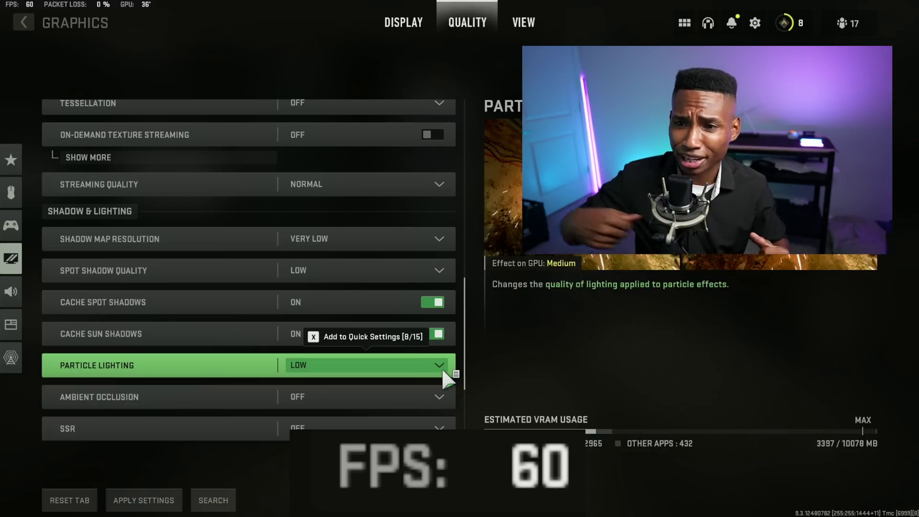
# - Keep Ambient Occlusion Off and NVIDIA Reflex On, then show the View page's field of view settings
pyautogui.scroll(-3, 415, 342)
pyautogui.click(203, 307)
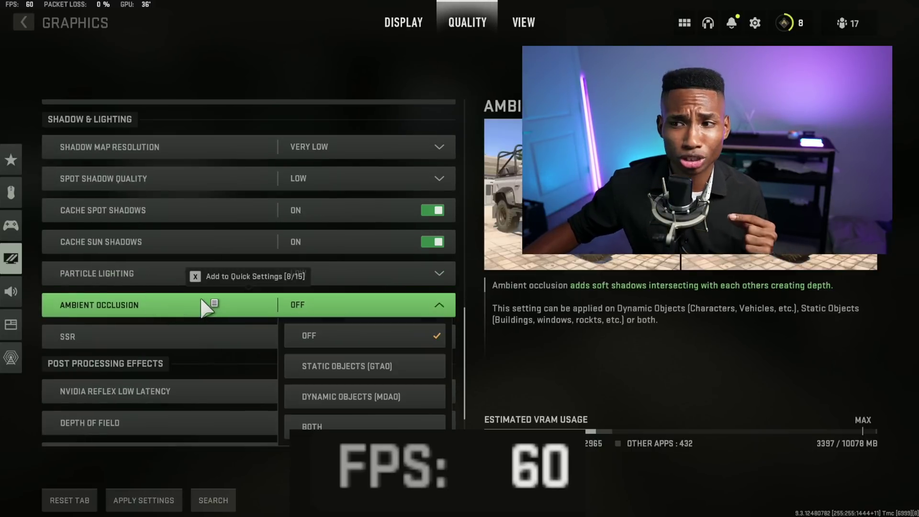
pyautogui.click(202, 306)
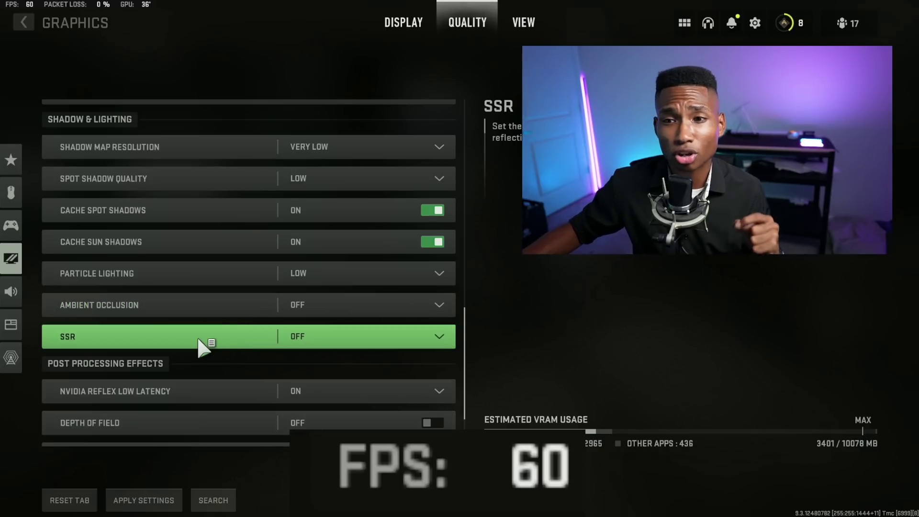
pyautogui.scroll(-3, 187, 345)
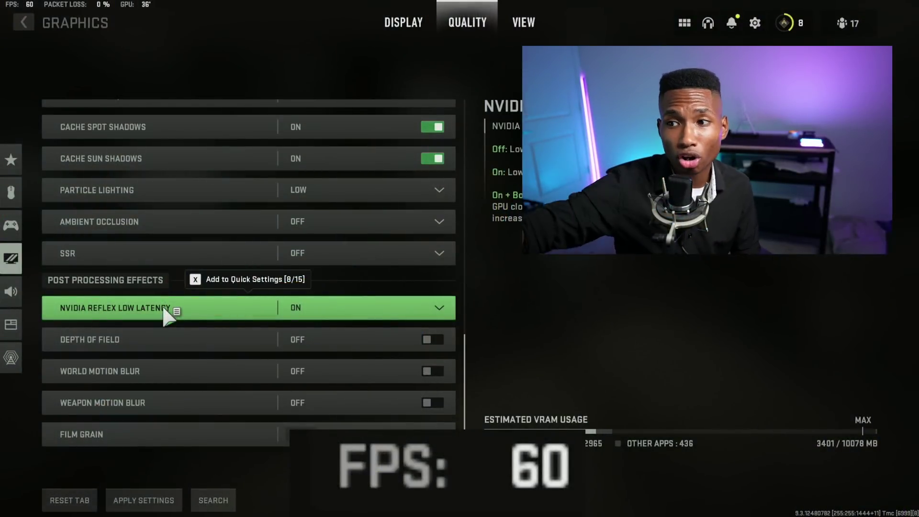
pyautogui.click(407, 314)
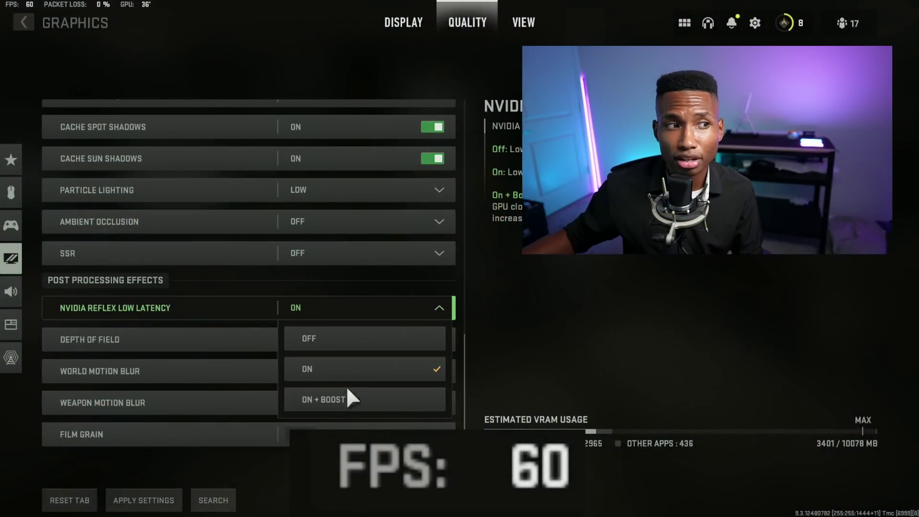
pyautogui.click(510, 362)
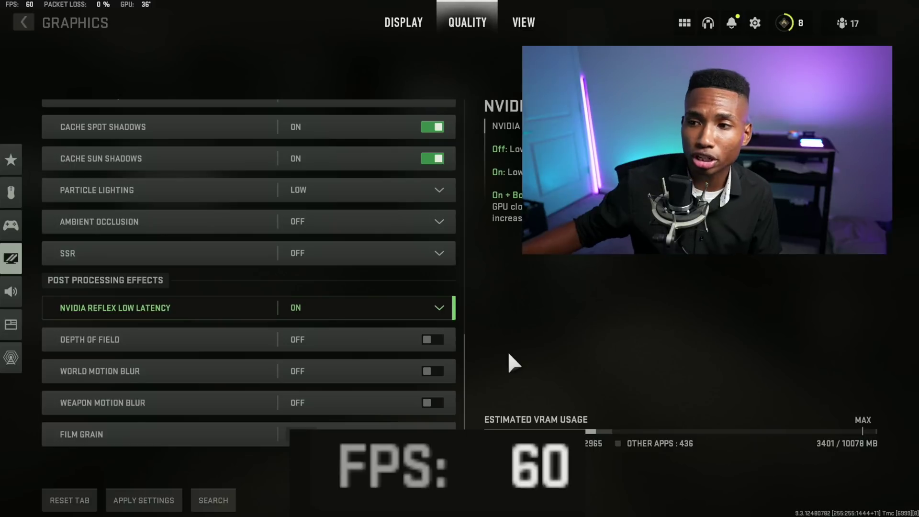
pyautogui.click(310, 306)
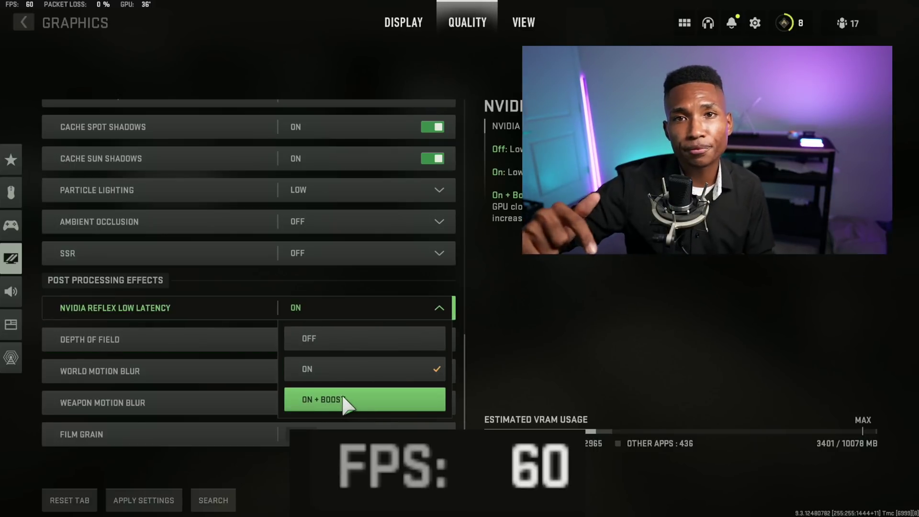
pyautogui.press('Escape')
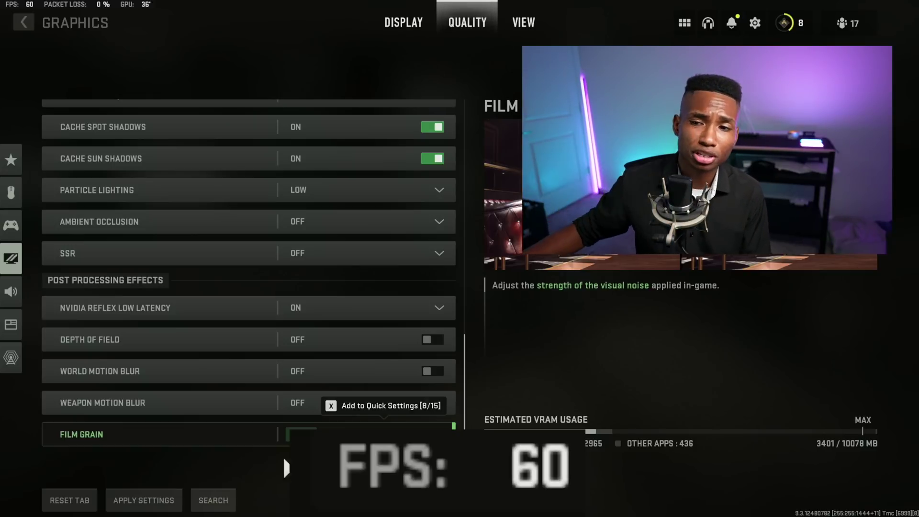
pyautogui.click(144, 498)
pyautogui.click(507, 14)
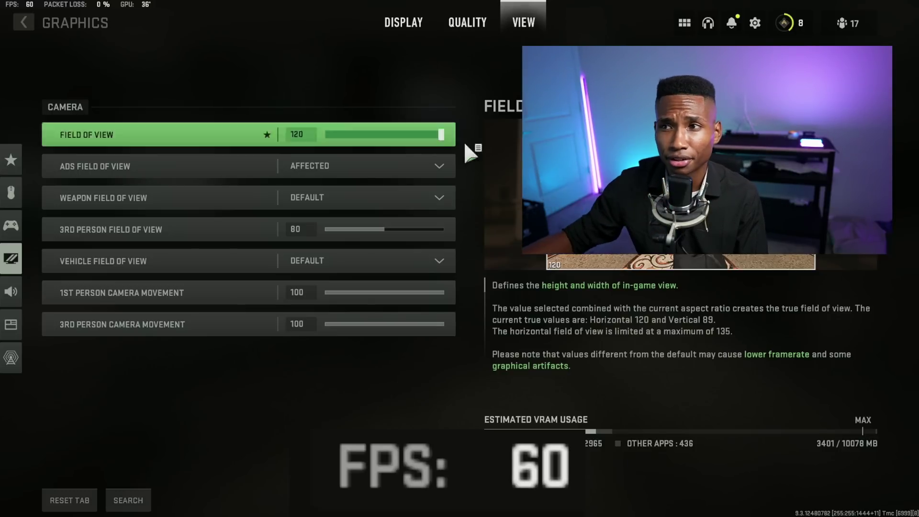
# - Return to the Quality tab, starting at the Global Quality options
pyautogui.click(474, 24)
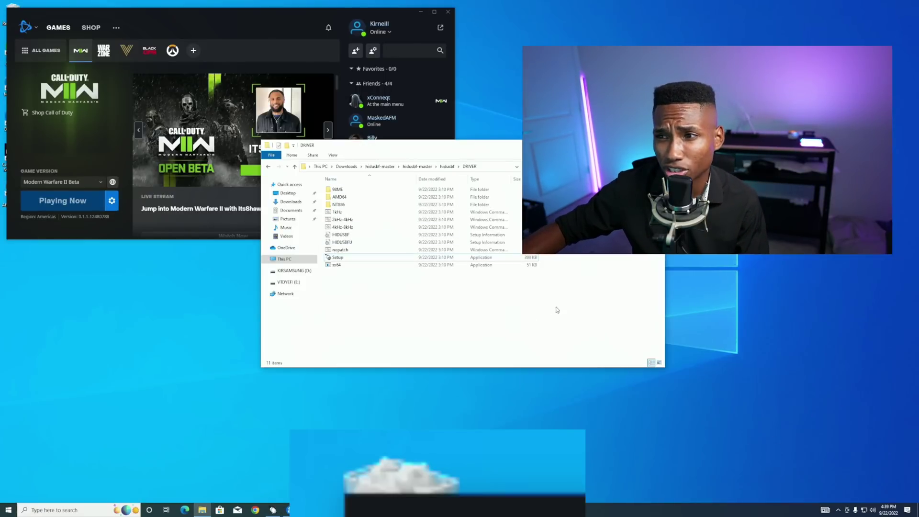
# - In Battle.net settings, make both game launch and closing the window exit Battle.net completely
pyautogui.click(304, 29)
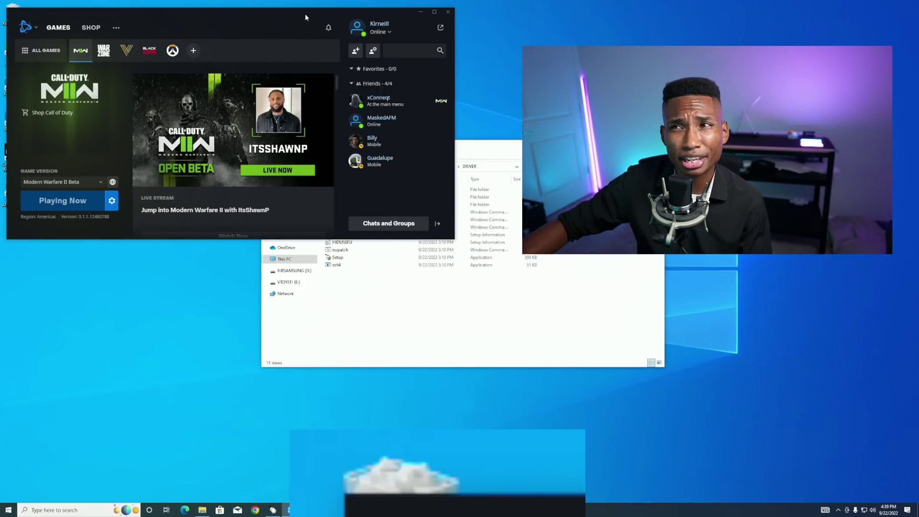
pyautogui.moveTo(305, 17); pyautogui.dragTo(510, 260)
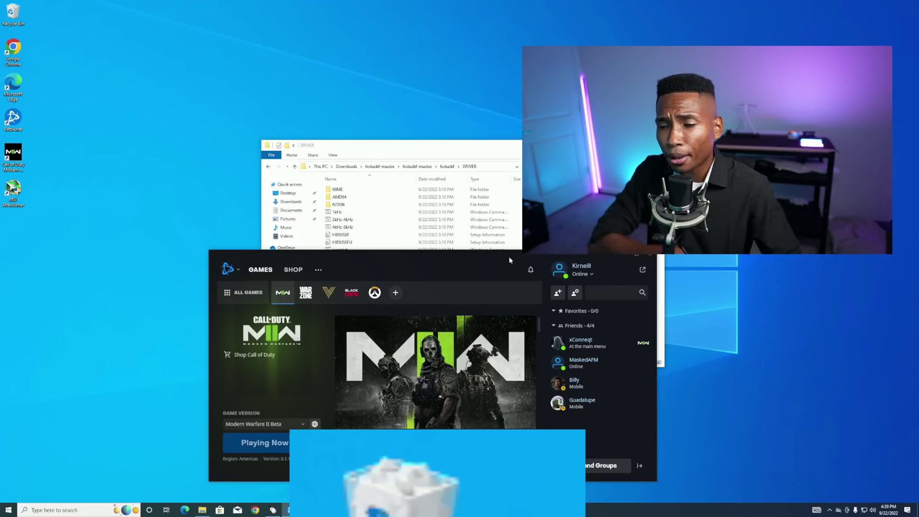
pyautogui.click(238, 271)
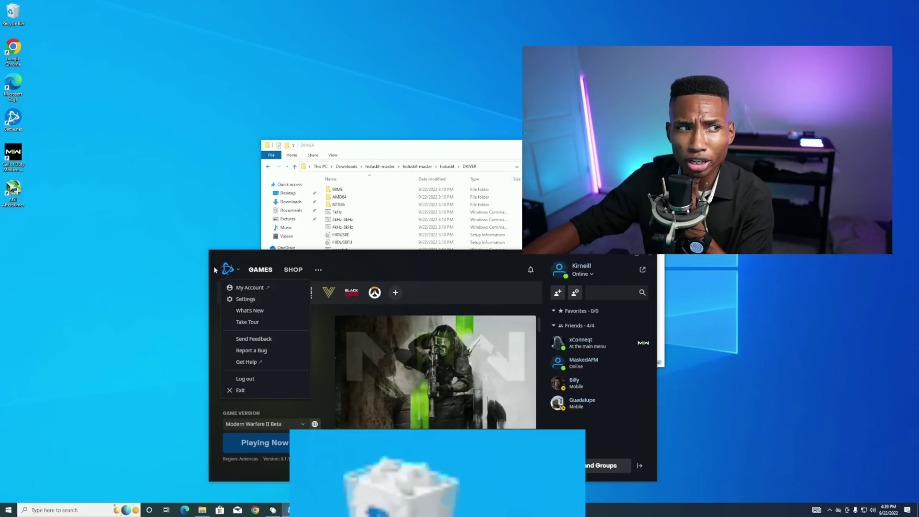
pyautogui.click(246, 299)
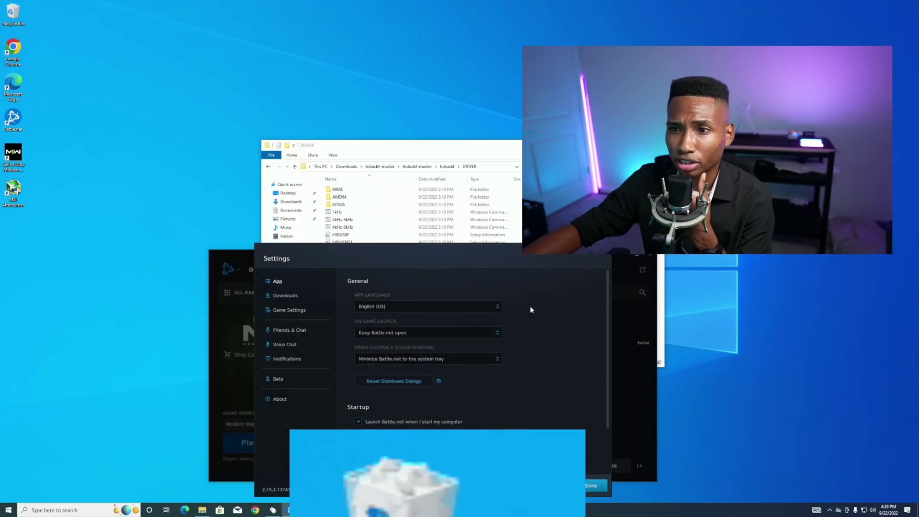
pyautogui.click(421, 334)
pyautogui.click(422, 366)
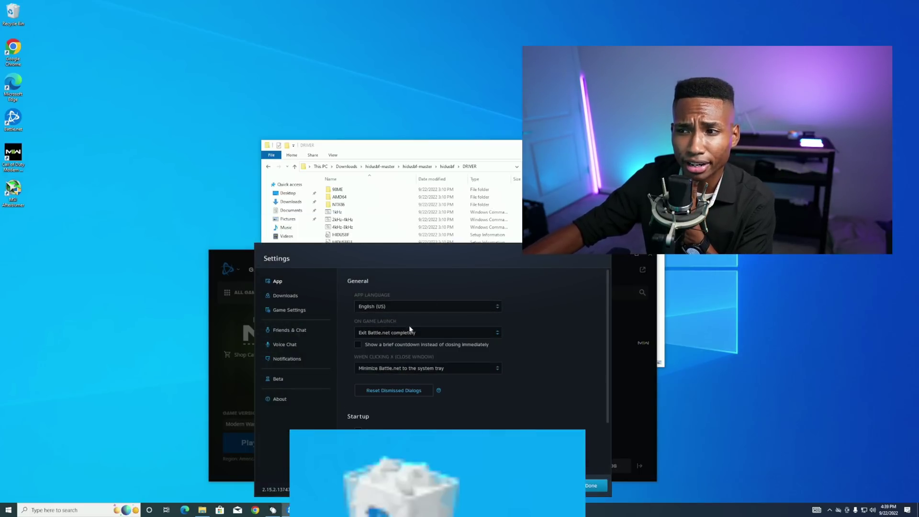
pyautogui.click(384, 368)
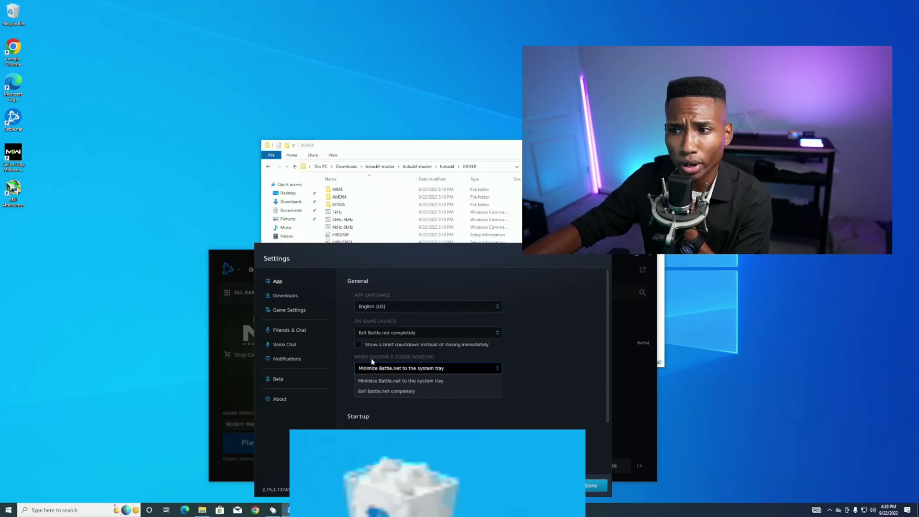
pyautogui.click(387, 391)
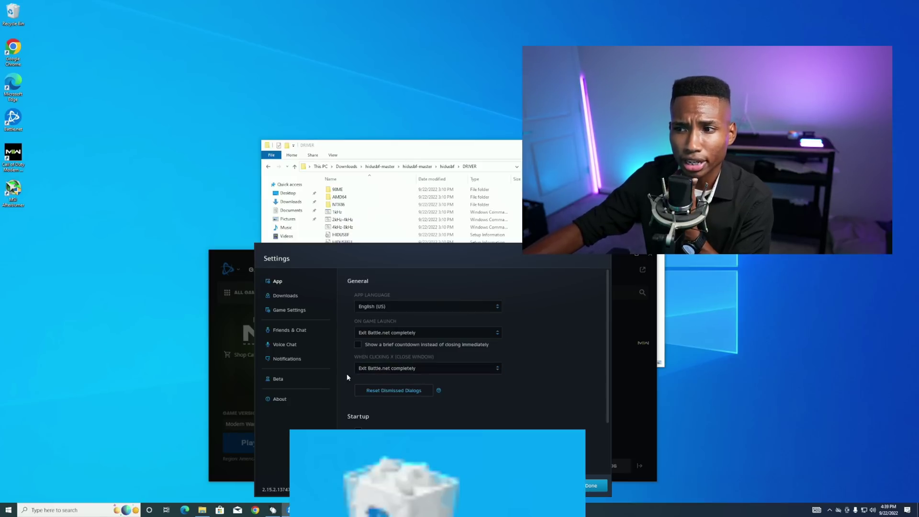
pyautogui.click(593, 485)
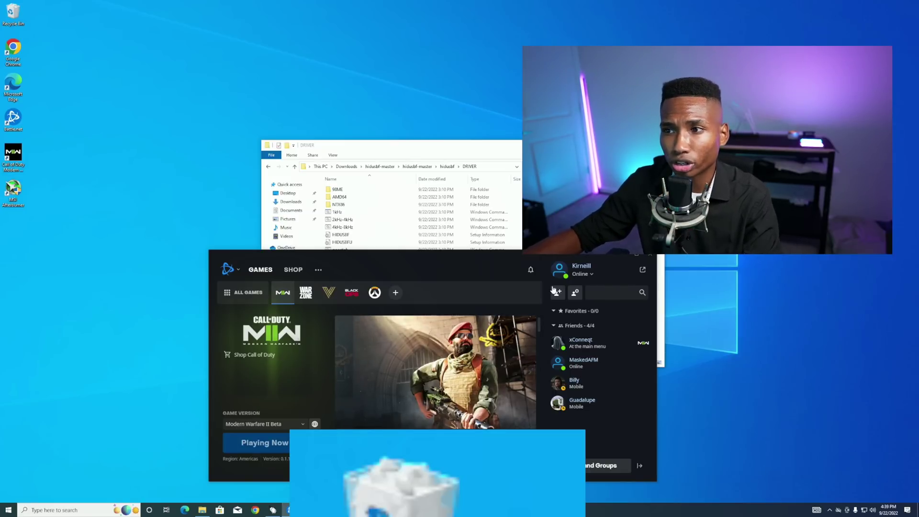
# - Browse to Documents\Call of Duty\playersBeta and open the options file
pyautogui.click(527, 242)
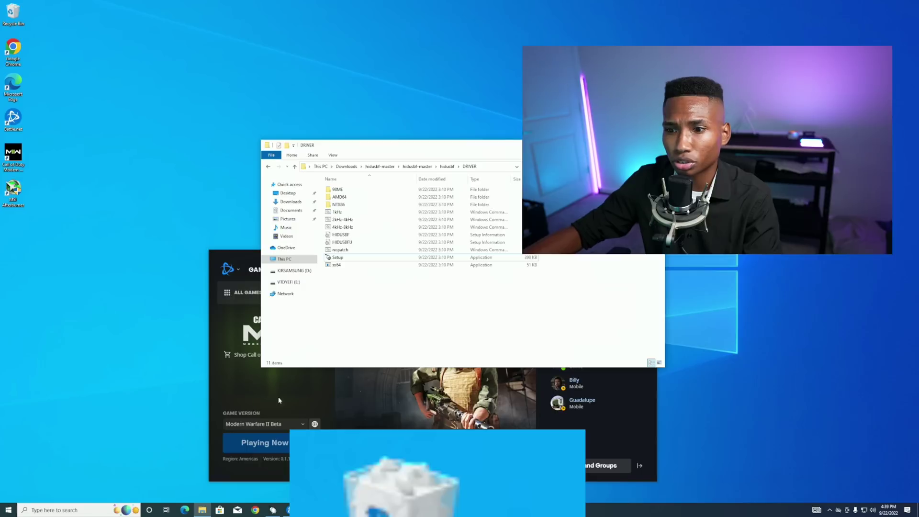
pyautogui.click(291, 210)
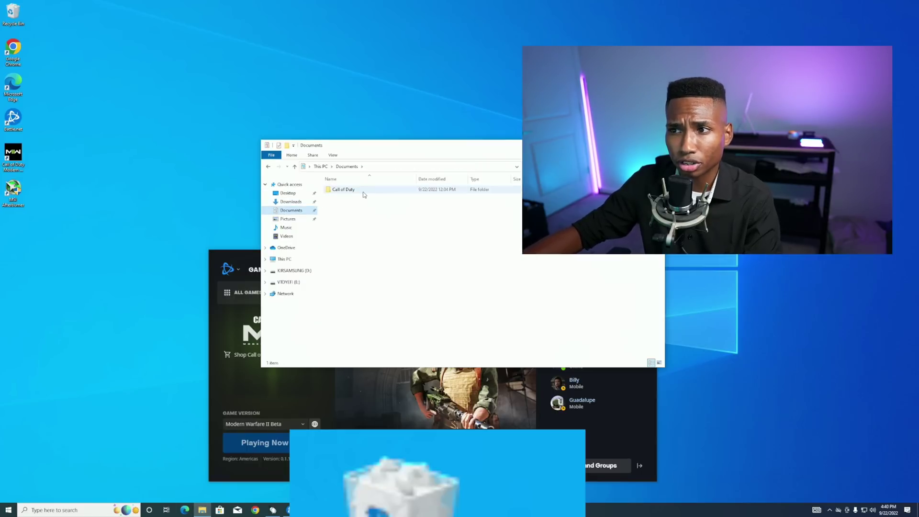
pyautogui.doubleClick(363, 192)
pyautogui.doubleClick(363, 190)
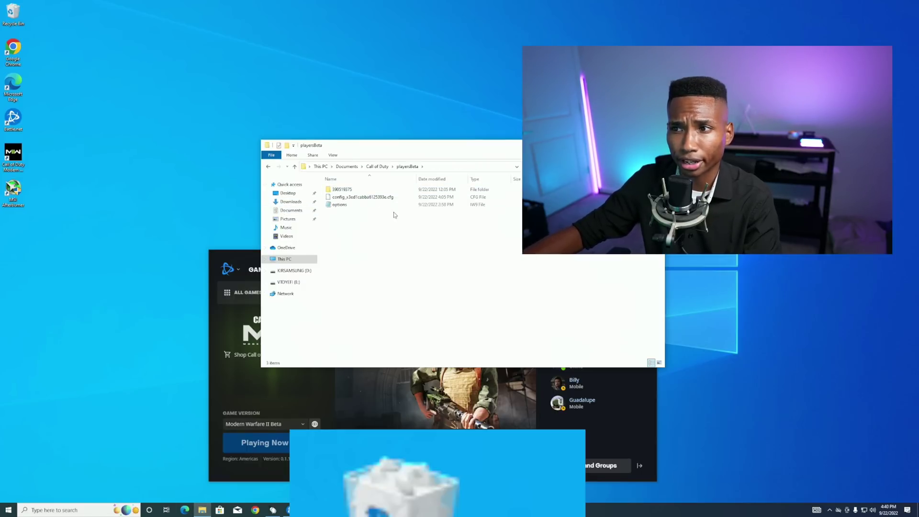
pyautogui.doubleClick(356, 206)
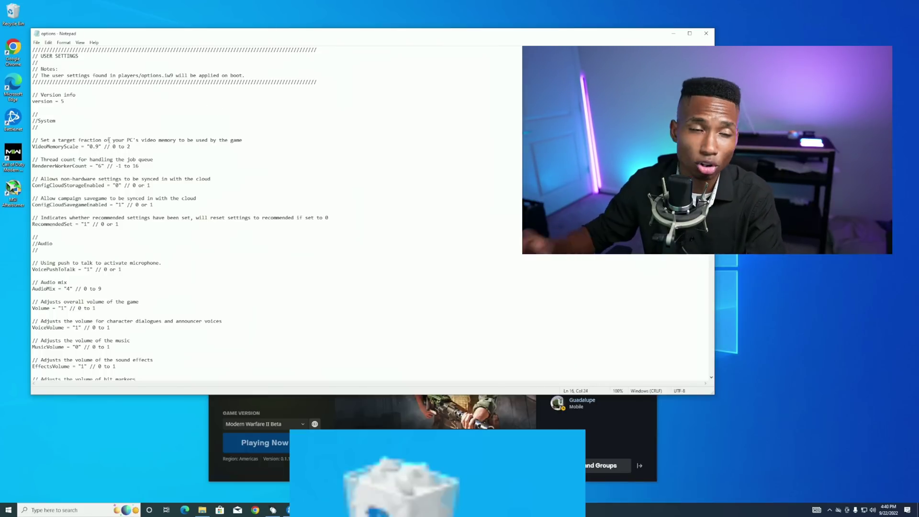
# - Copy the VideoMemoryScale and RendererWorkerCount lines into a new blank Notepad window
pyautogui.click(137, 148)
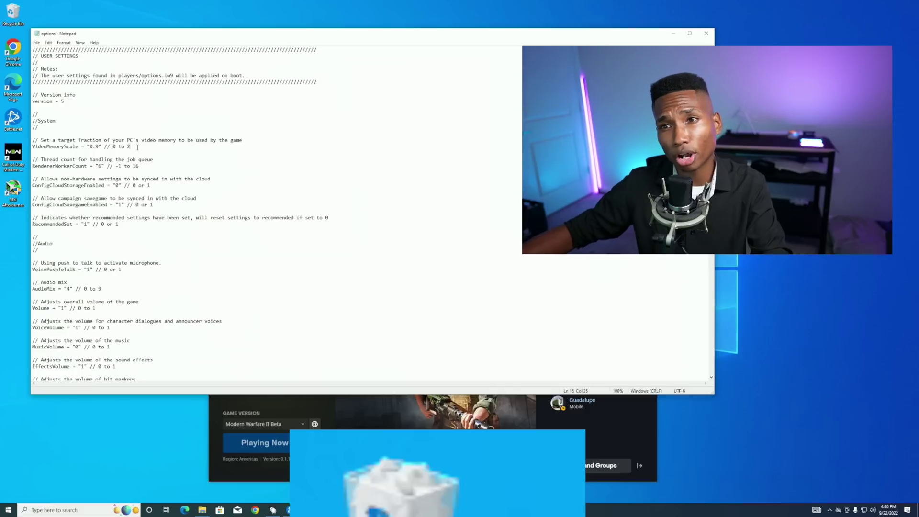
pyautogui.click(52, 510)
pyautogui.write('notepad')
pyautogui.press('Return')
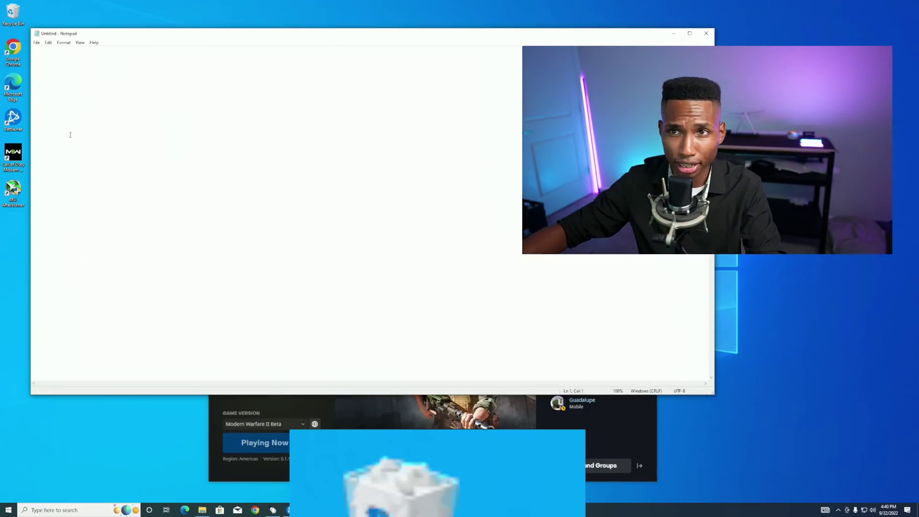
pyautogui.moveTo(99, 36); pyautogui.dragTo(136, 212)
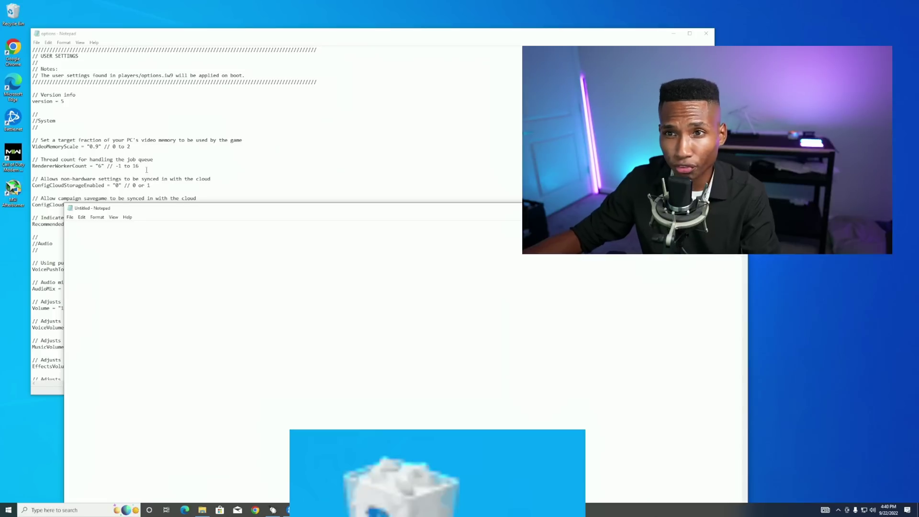
pyautogui.moveTo(147, 170); pyautogui.dragTo(32, 140)
pyautogui.hotkey('ctrl', 'c')
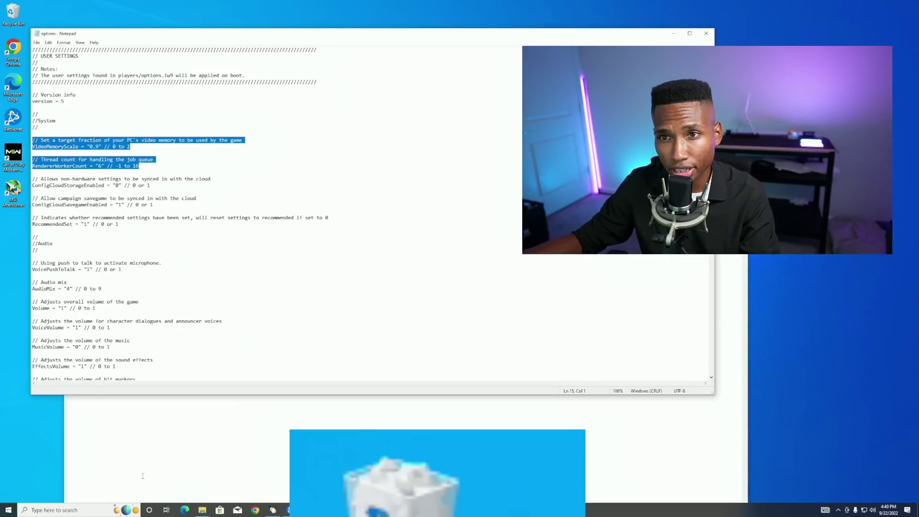
pyautogui.click(142, 476)
pyautogui.hotkey('ctrl', 'v')
# - Set the new note's font size to 48
pyautogui.hotkey('ctrl', 'a')
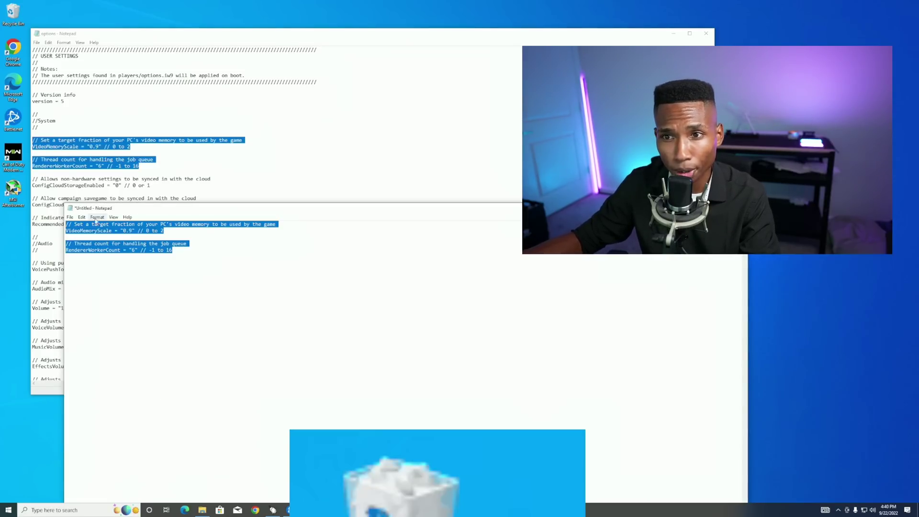
pyautogui.click(96, 217)
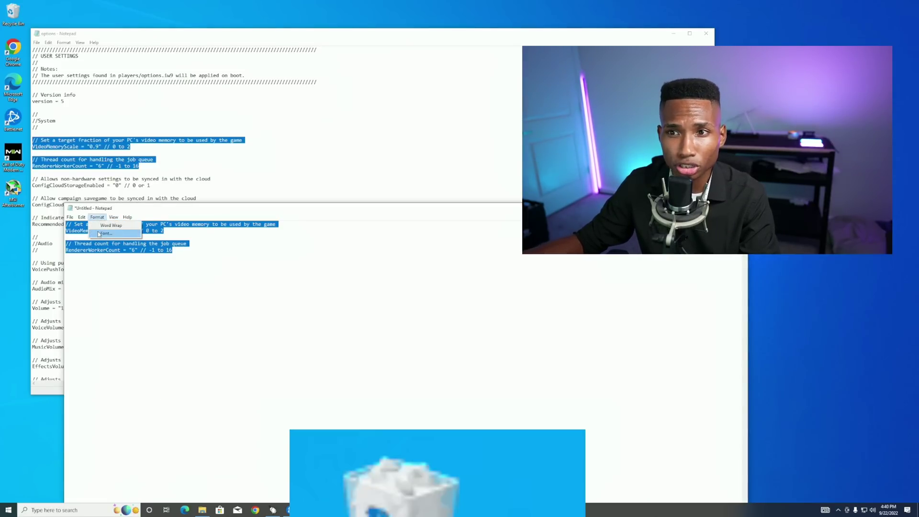
pyautogui.click(99, 234)
pyautogui.scroll(-6, 217, 322)
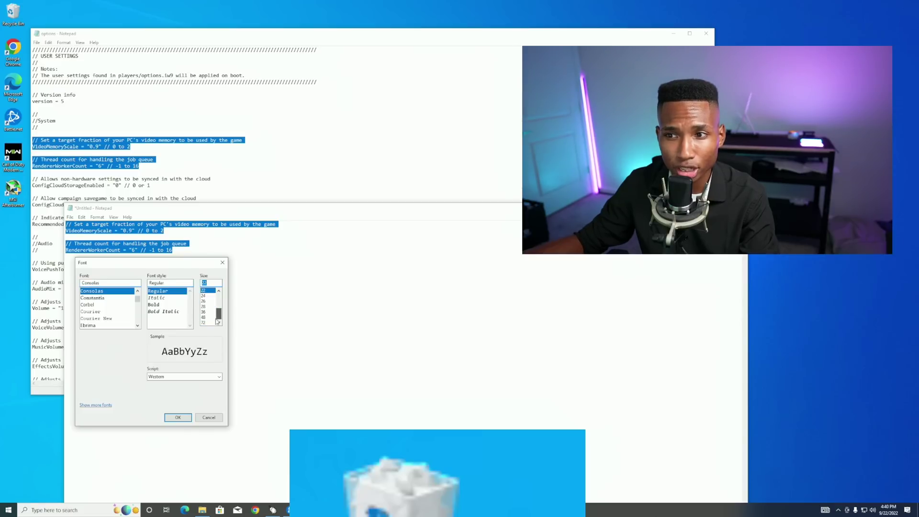
pyautogui.click(211, 317)
pyautogui.click(178, 418)
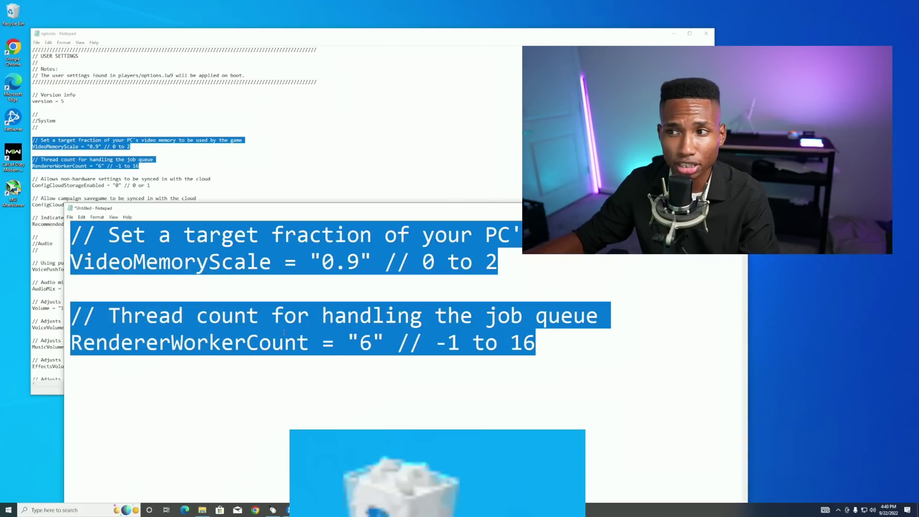
pyautogui.click(361, 315)
pyautogui.hotkey('ctrl', 'a')
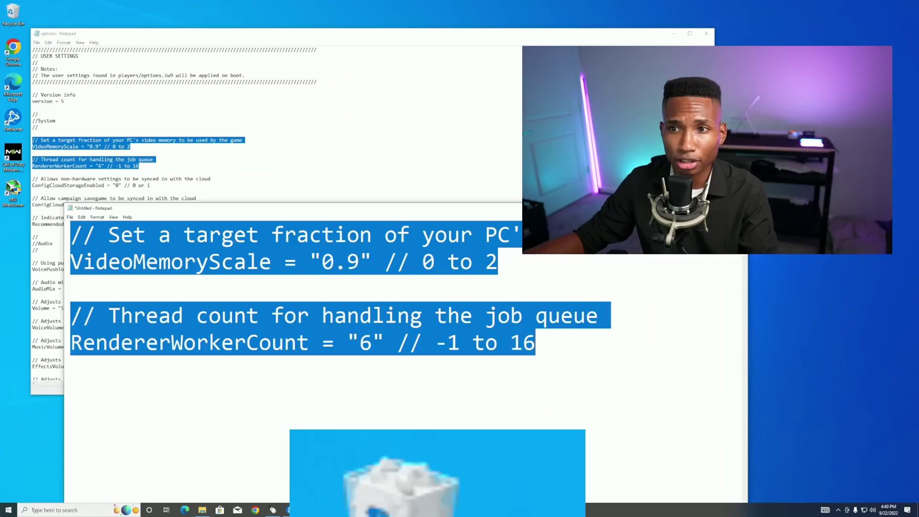
# - Add the note line 'HIGHEST VIDEO MEMORY SCALE: 1.2' below the VideoMemoryScale setting
pyautogui.click(505, 260)
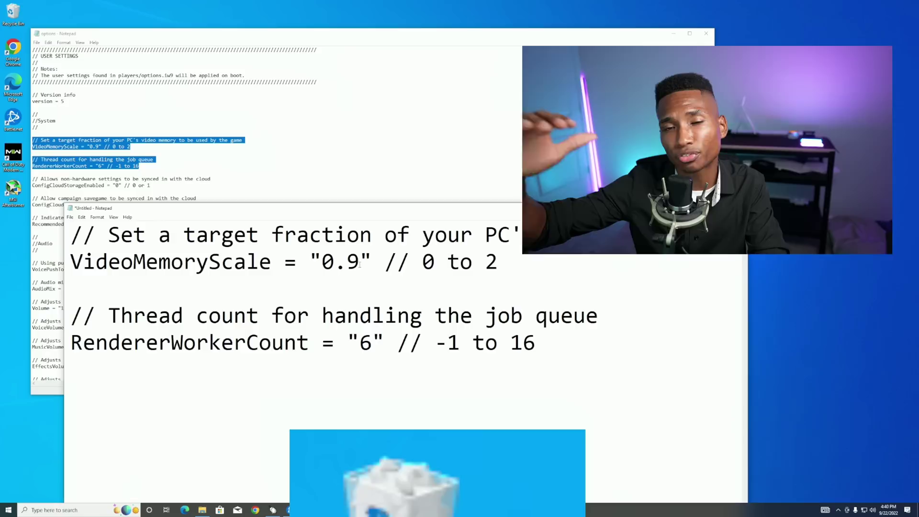
pyautogui.click(315, 288)
pyautogui.press('Return')
pyautogui.write('JOGJES')
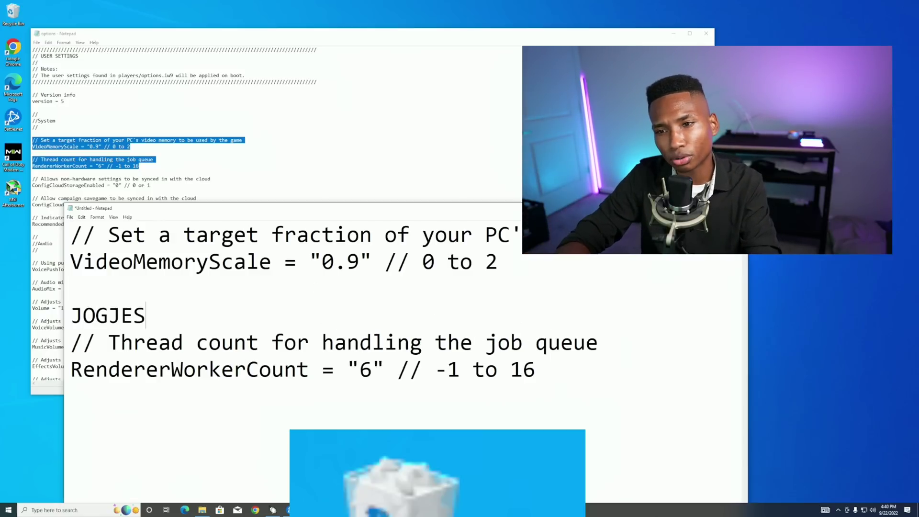
pyautogui.press('BackSpace')
pyautogui.press('BackSpace')
pyautogui.press('BackSpace')
pyautogui.press('BackSpace')
pyautogui.press('BackSpace')
pyautogui.press('BackSpace')
pyautogui.write('HIGHEST ')
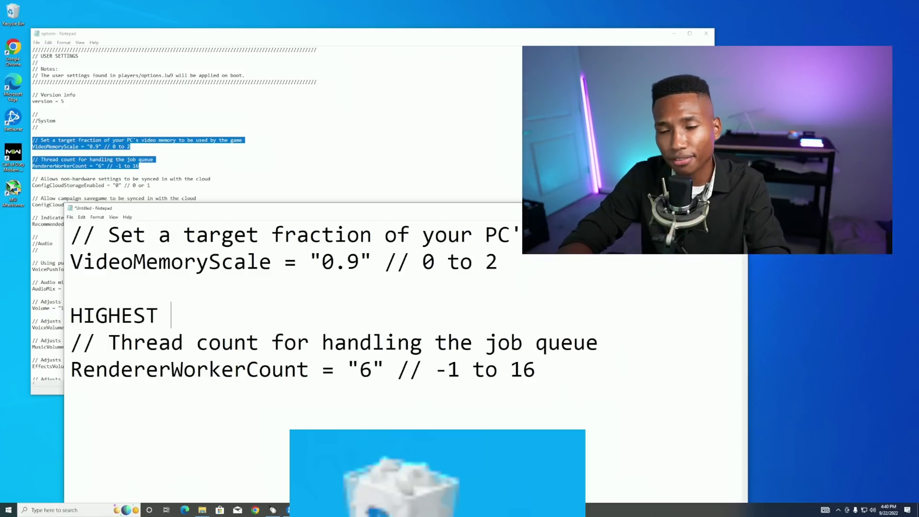
pyautogui.write('VIDEO MEMORY SCALE')
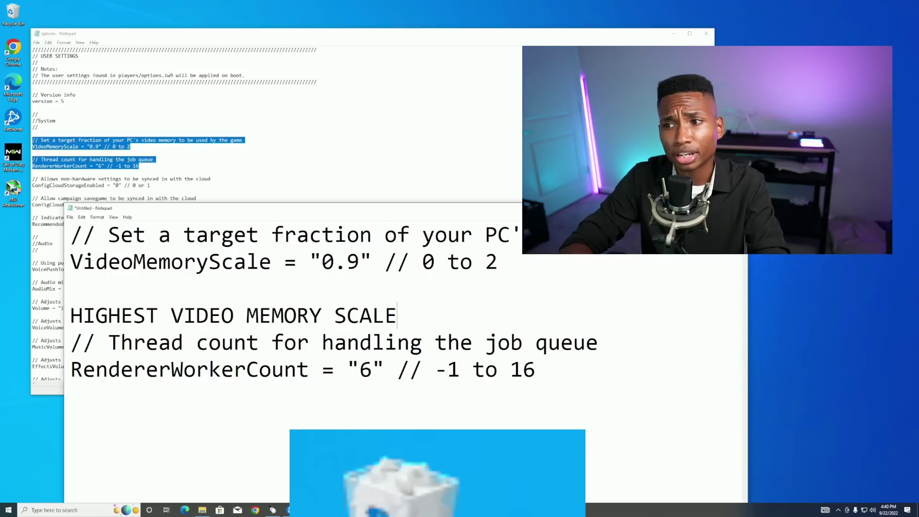
pyautogui.write(': 1.2')
pyautogui.press('Return')
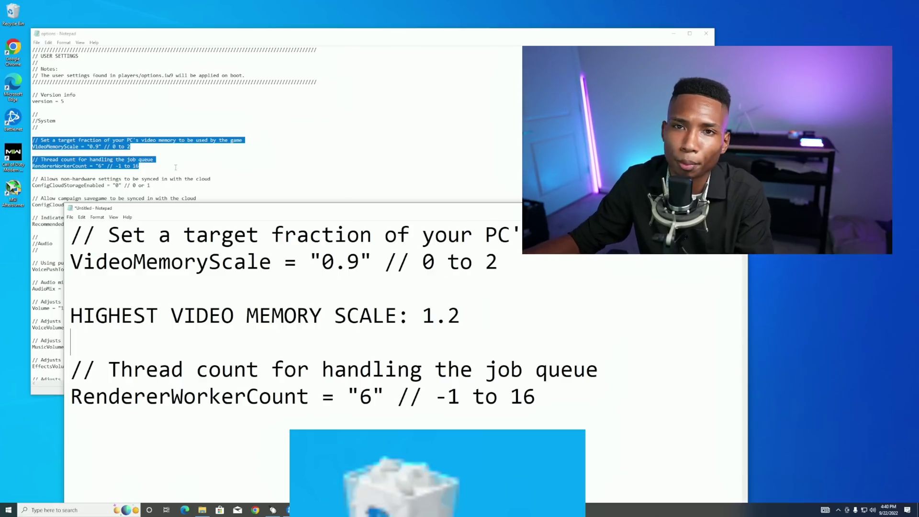
pyautogui.moveTo(221, 369); pyautogui.dragTo(546, 407)
pyautogui.click(546, 410)
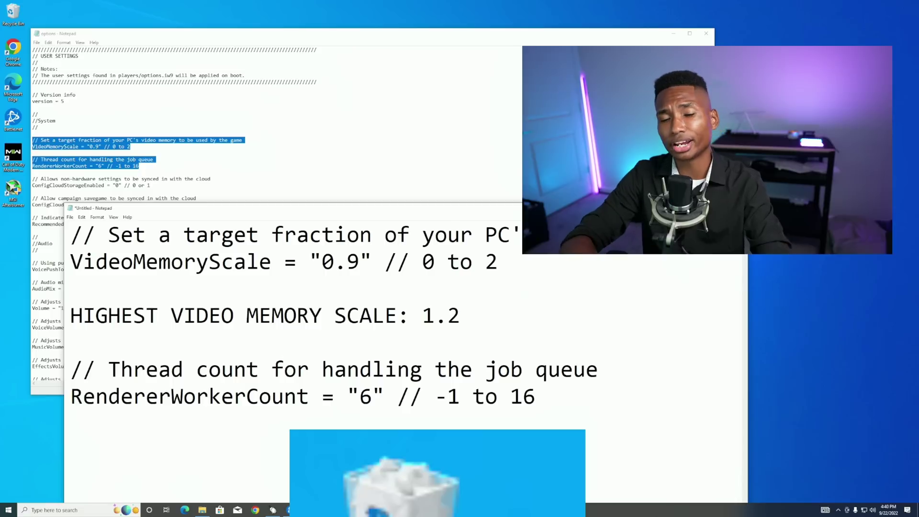
# - Write the Ryzen guidance: 'BASED ON YOUR CPU', 'RYZEN:', '-MINIMUM 4' and '-HALF OF YOUR CORES'
pyautogui.write('RYZEN:')
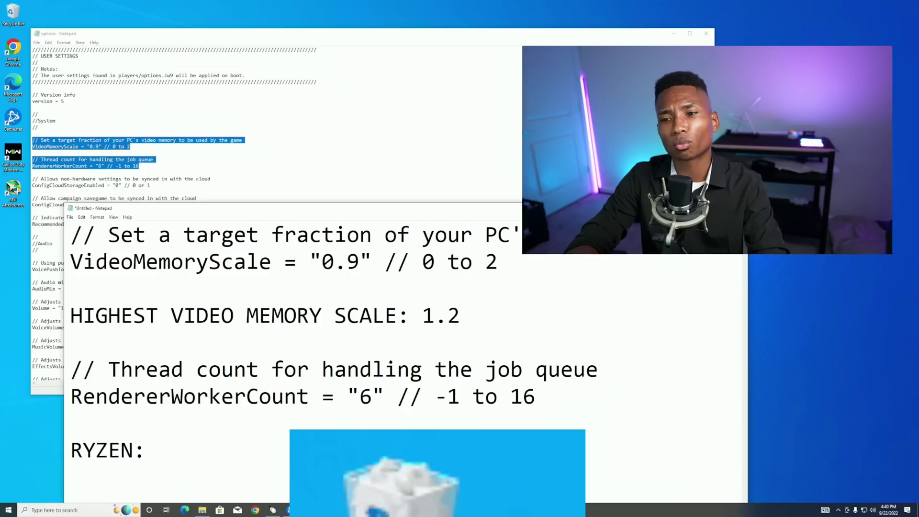
pyautogui.press('Return')
pyautogui.write('-')
pyautogui.press('Return')
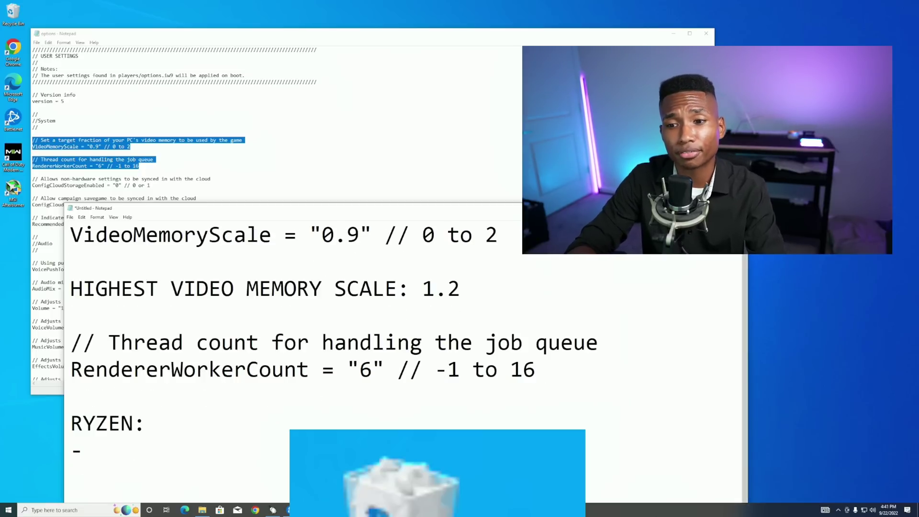
pyautogui.moveTo(215, 208); pyautogui.dragTo(222, 110)
pyautogui.press('Return')
pyautogui.write('BASE')
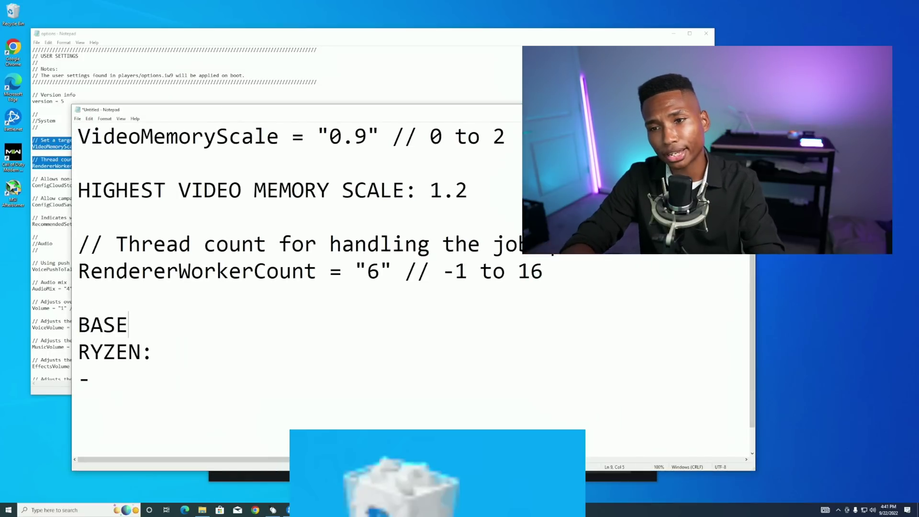
pyautogui.write('D ON YOUR CPU RYZEN:')
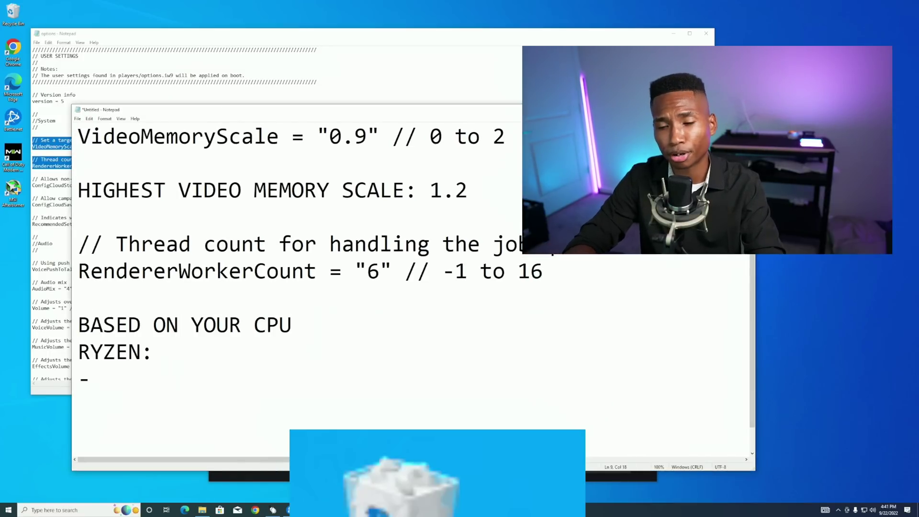
pyautogui.write(' MINIMUM')
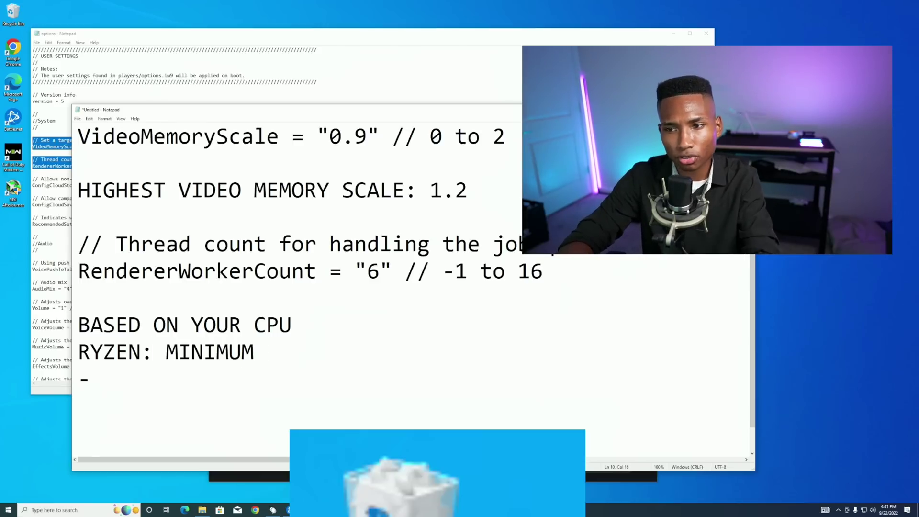
pyautogui.write(' 4')
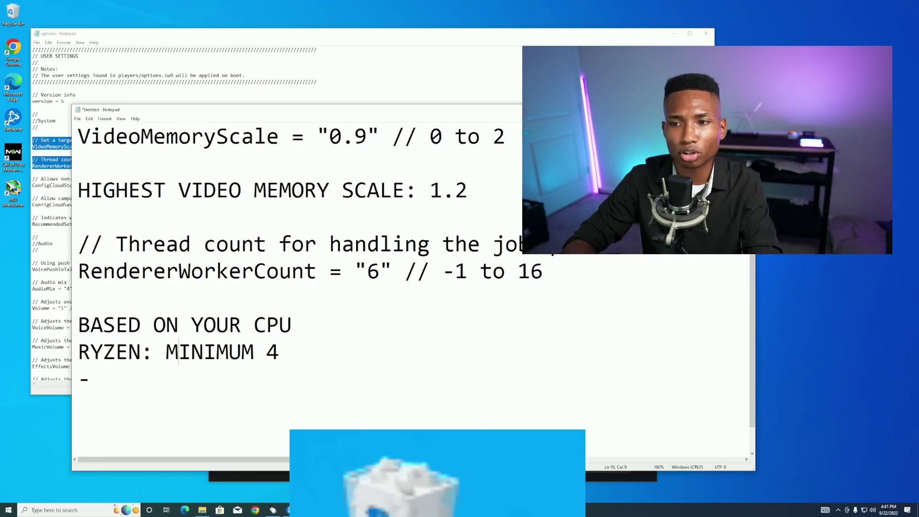
pyautogui.press('Left')
pyautogui.press('Return')
pyautogui.write('-')
pyautogui.press('Down')
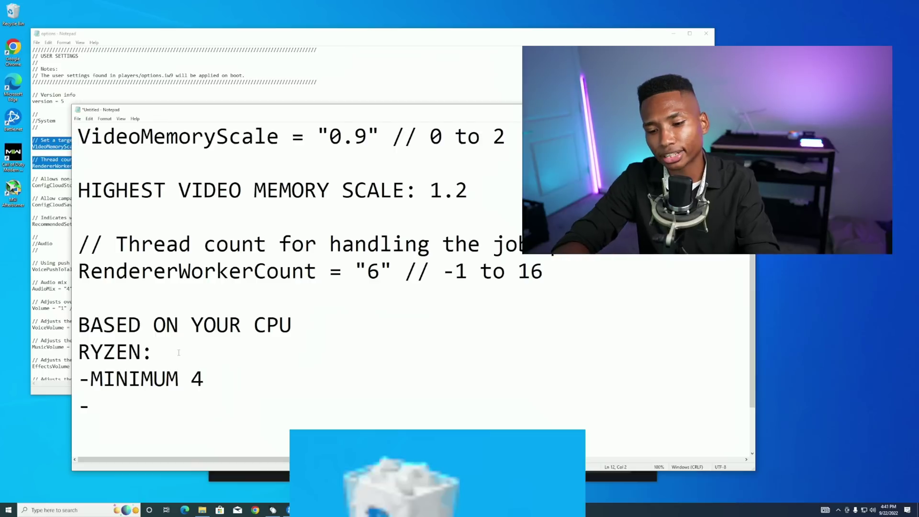
pyautogui.write('HALF ')
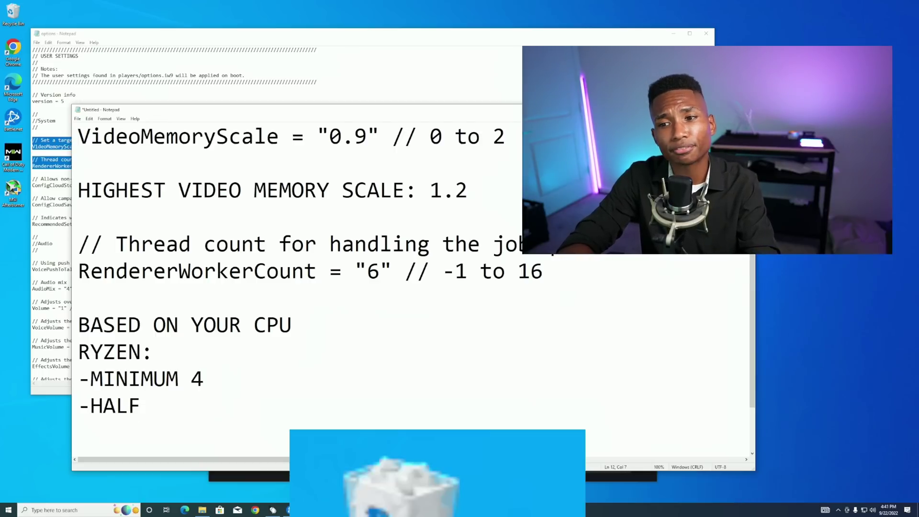
pyautogui.write('OF YOUR CORES')
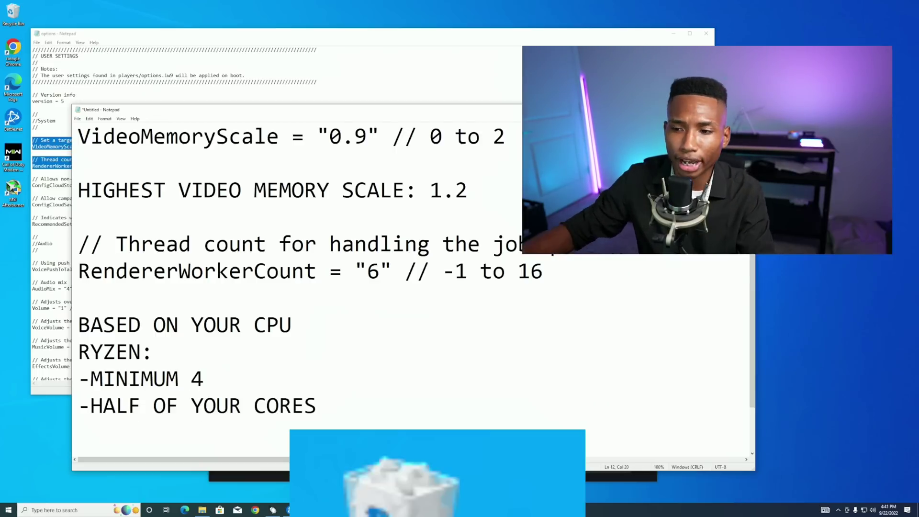
# - Add 'INTEL:' with '4-6 CORES' on the line beneath it
pyautogui.press('Return')
pyautogui.press('Return')
pyautogui.write('INTEL:')
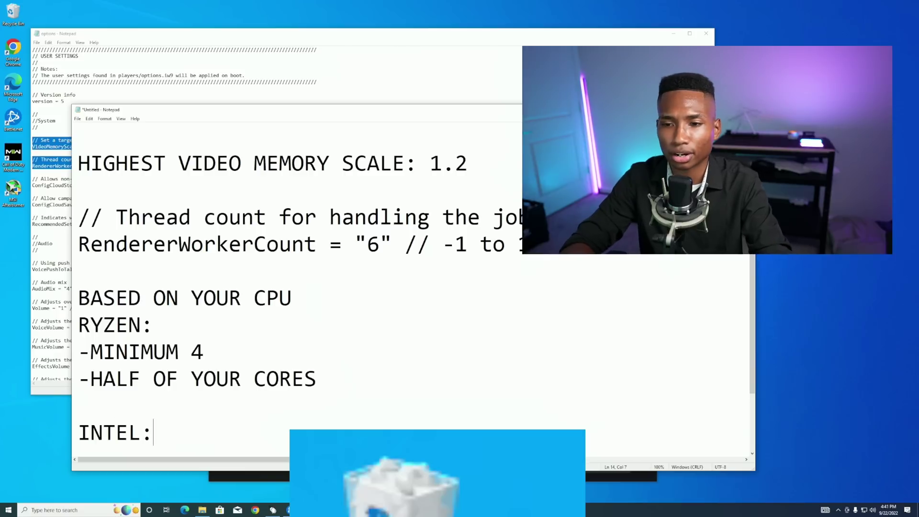
pyautogui.press('Return')
pyautogui.write('6')
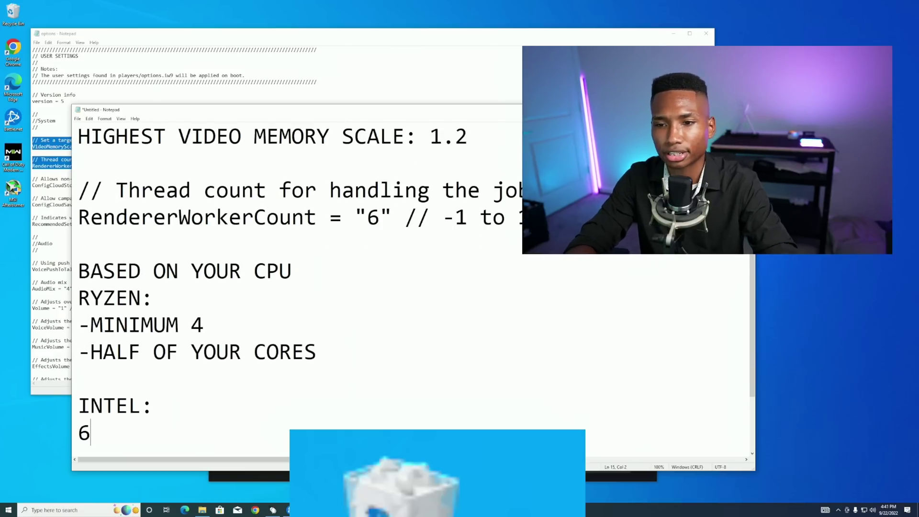
pyautogui.press('BackSpace')
pyautogui.write('4-6')
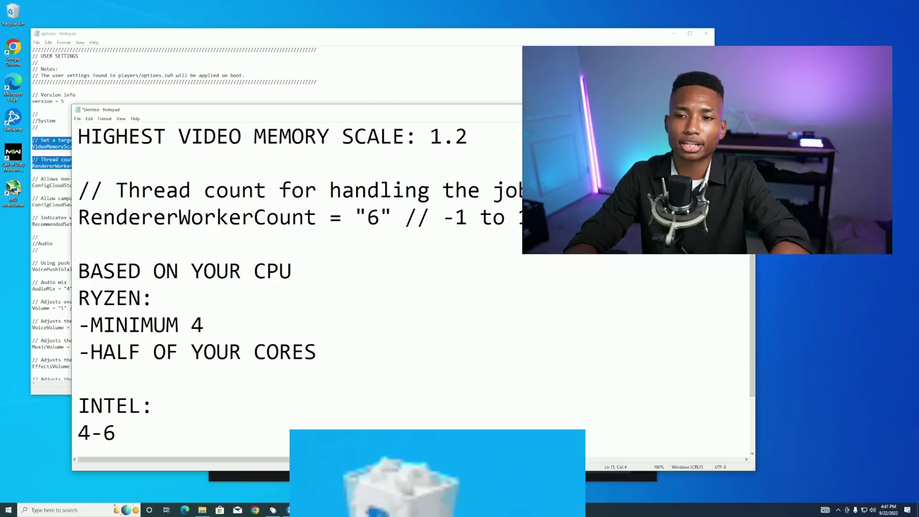
pyautogui.write(' CORES')
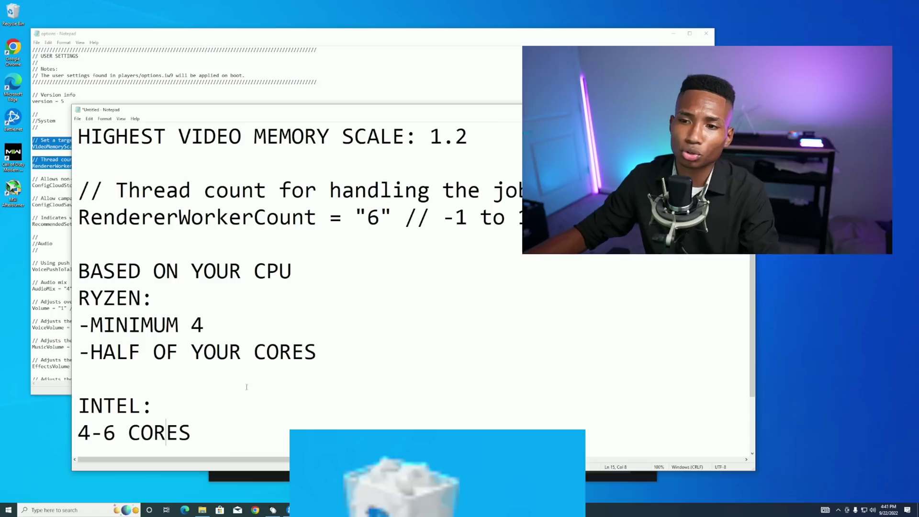
pyautogui.press('Up')
pyautogui.press('Up')
# - Type the examples '5950X -> 16 CPU -> 8 CORE' and '5600X-> 6 CPU--> 4 CORE' above INTEL:
pyautogui.moveTo(202, 417); pyautogui.dragTo(78, 271)
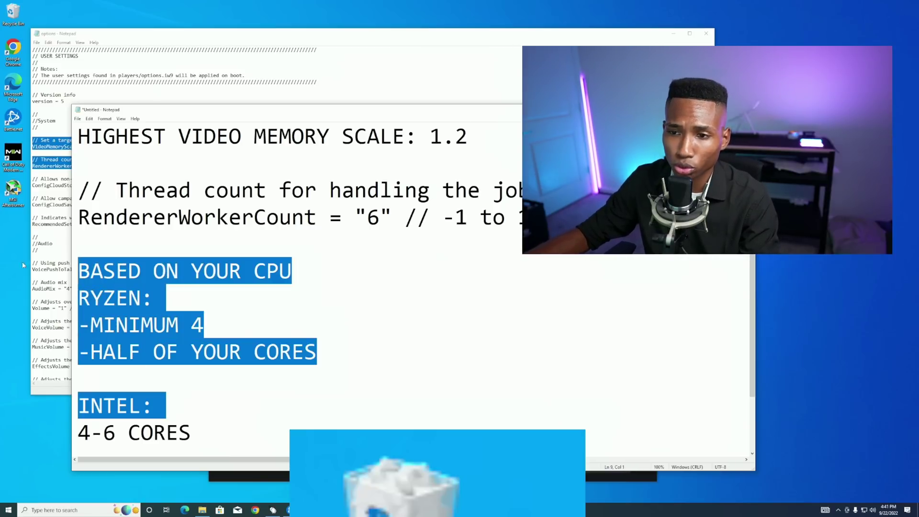
pyautogui.click(156, 371)
pyautogui.write('5950X')
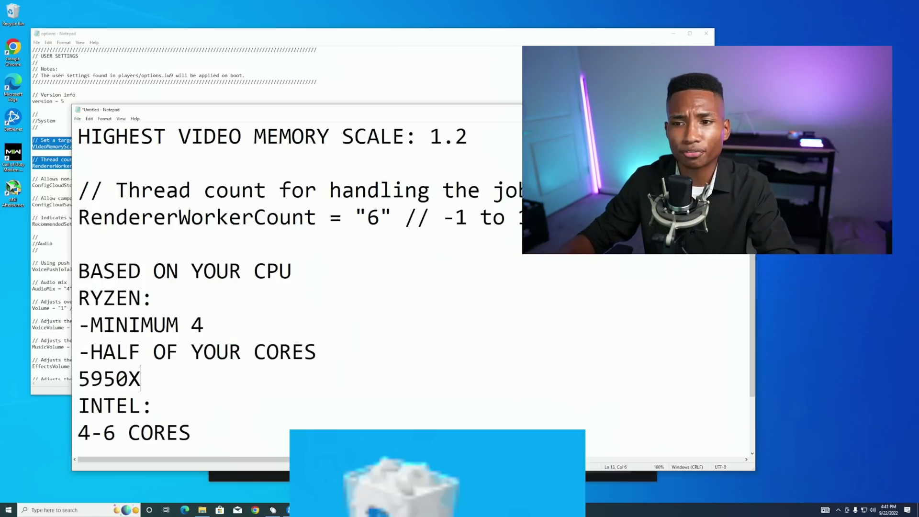
pyautogui.press('Return')
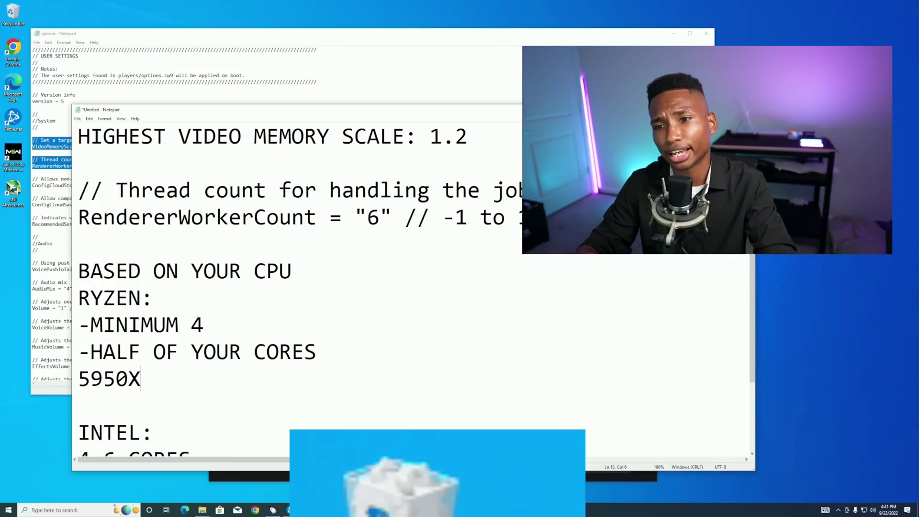
pyautogui.write('-> ')
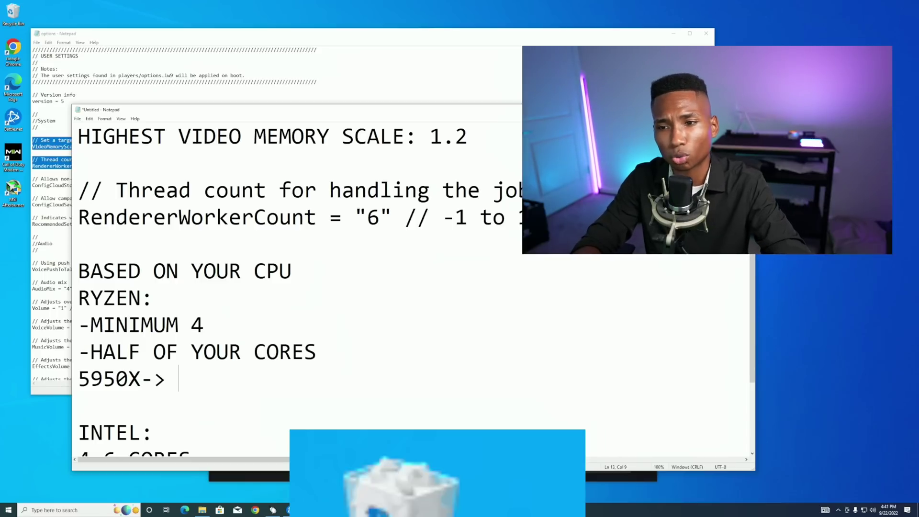
pyautogui.write('16 CPU')
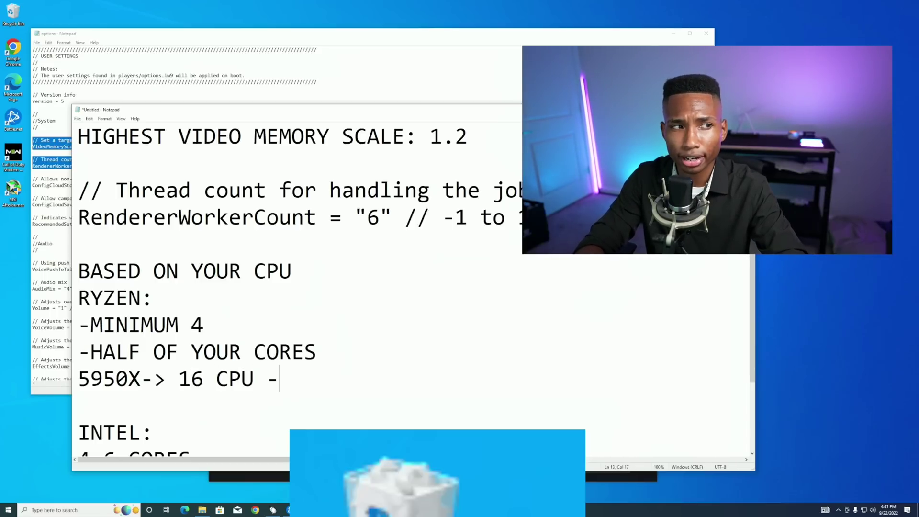
pyautogui.write(' -> 8 ')
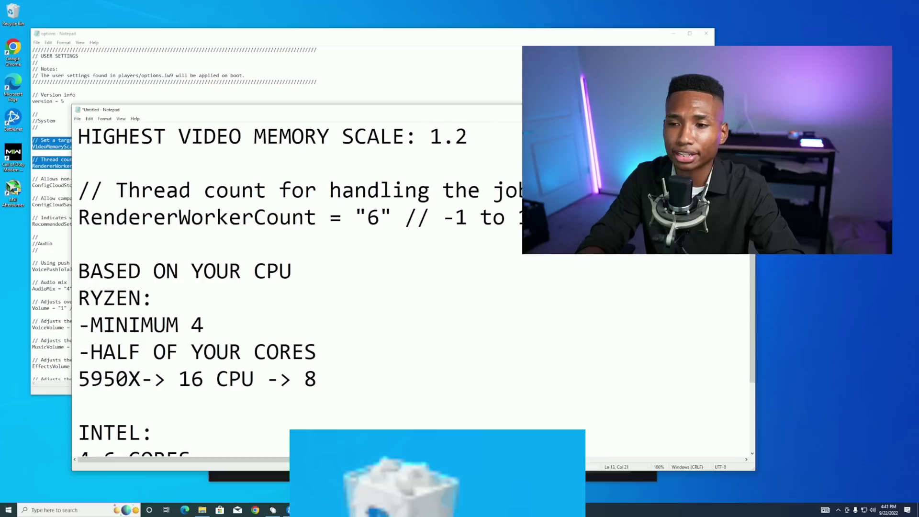
pyautogui.write('CORE')
pyautogui.press('Return')
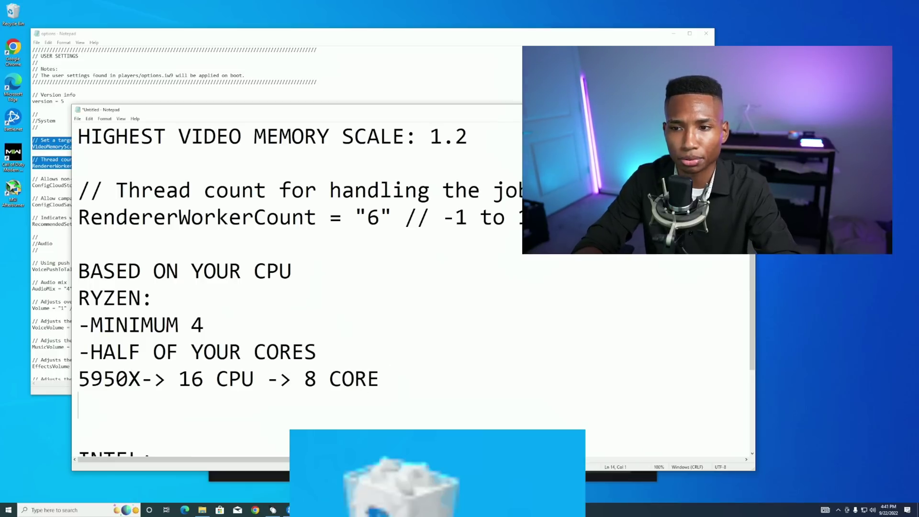
pyautogui.write('5600X')
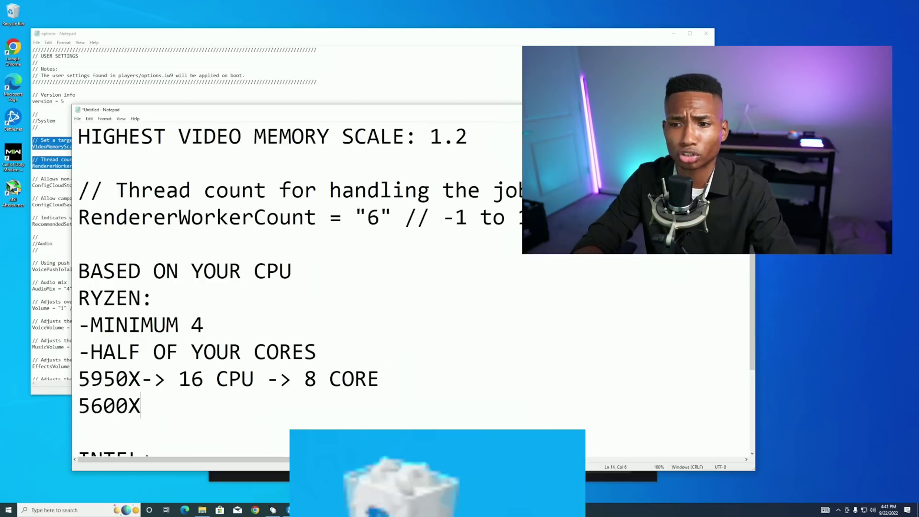
pyautogui.write('-> 6 CPU')
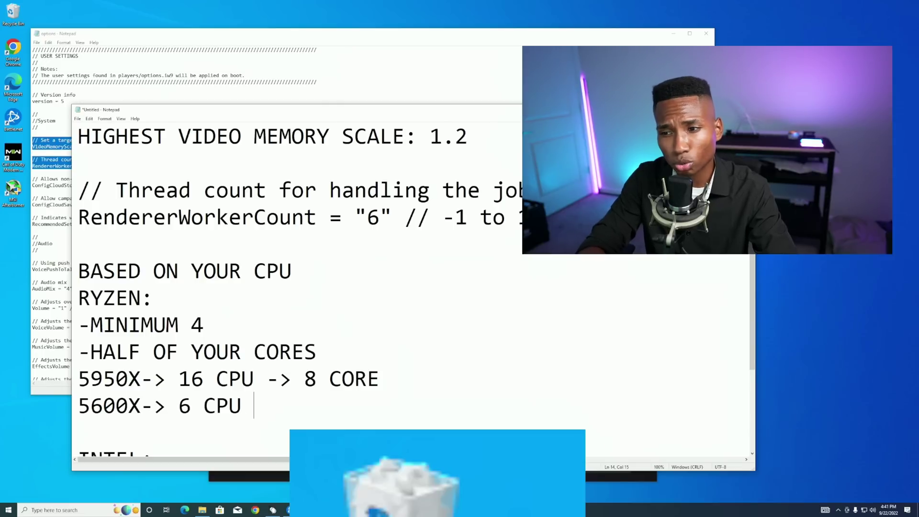
pyautogui.write('--> 4 CORE')
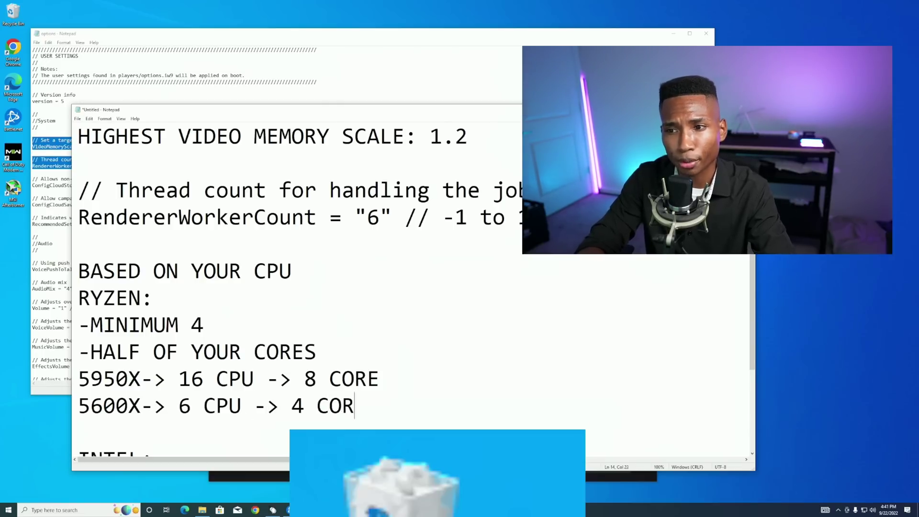
# - Insert a blank line after '-HALF OF YOUR CORES' and move the notes window lower
pyautogui.press('Return')
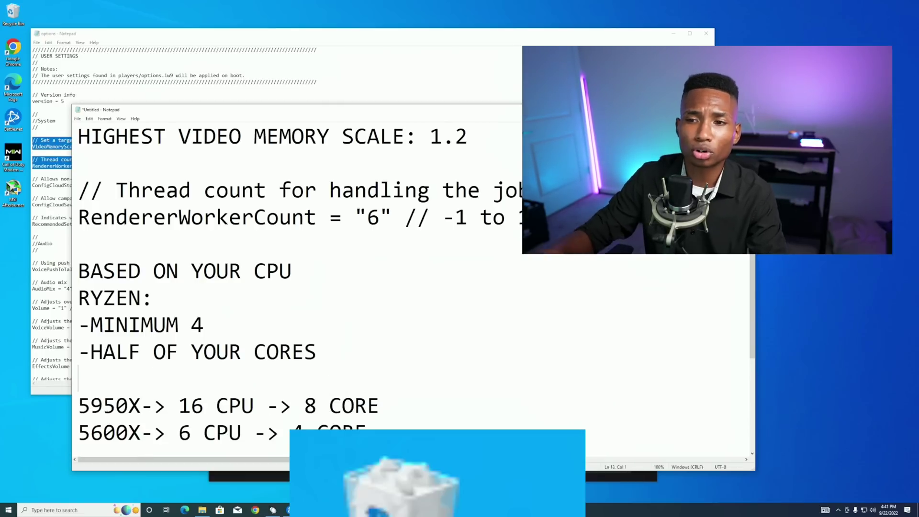
pyautogui.scroll(-2, 170, 326)
pyautogui.scroll(2, 233, 228)
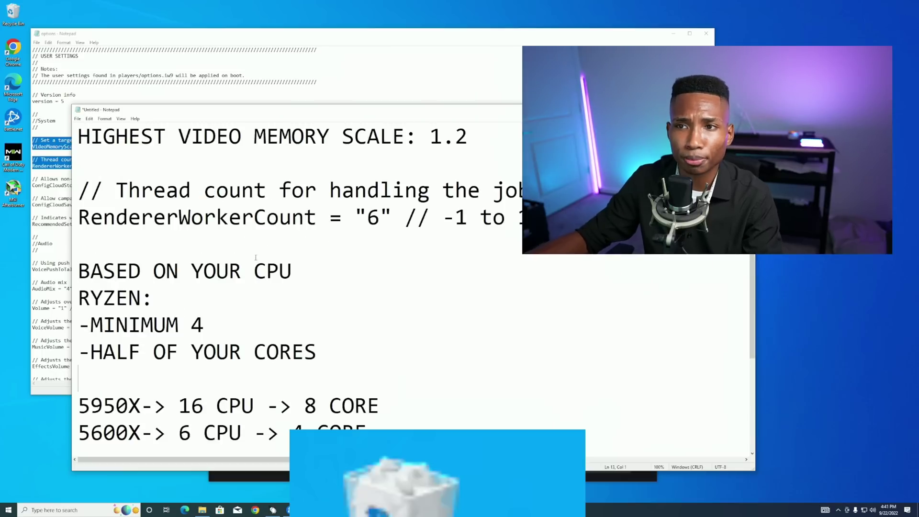
pyautogui.scroll(-2, 174, 231)
pyautogui.tripleClick(172, 339)
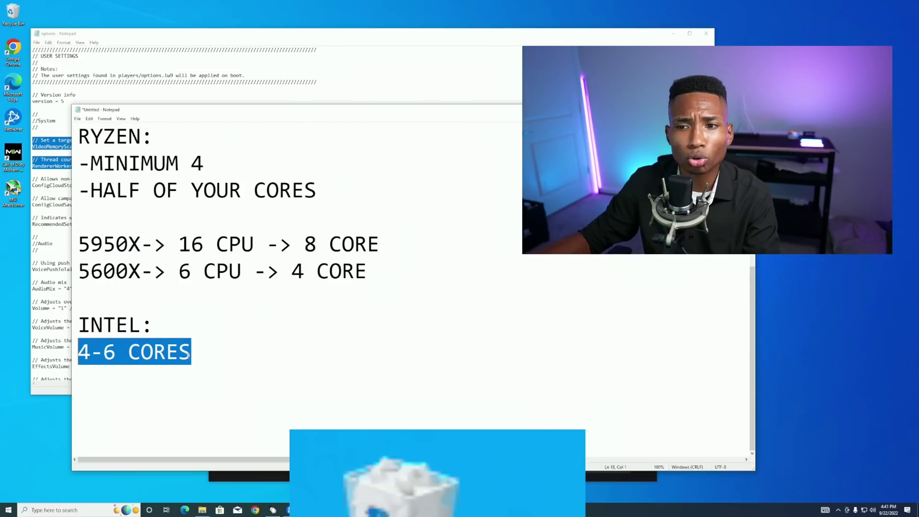
pyautogui.click(199, 354)
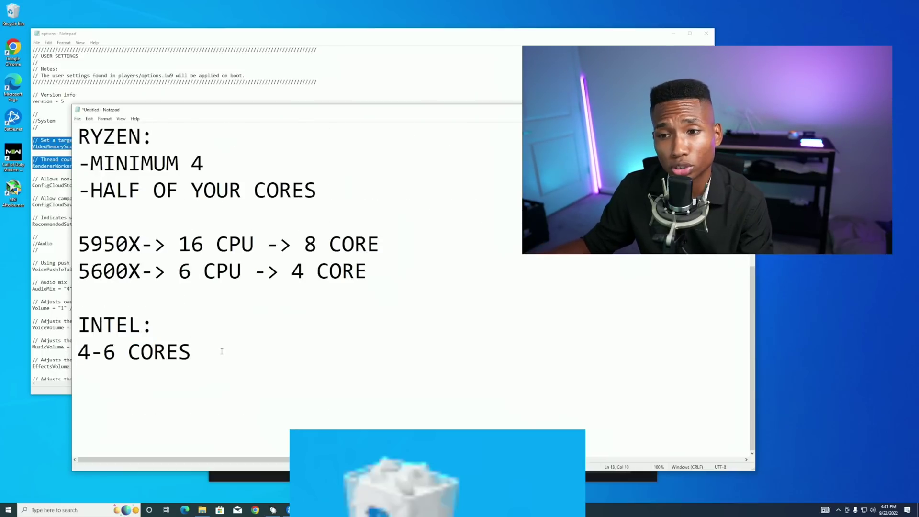
pyautogui.rightClick(211, 355)
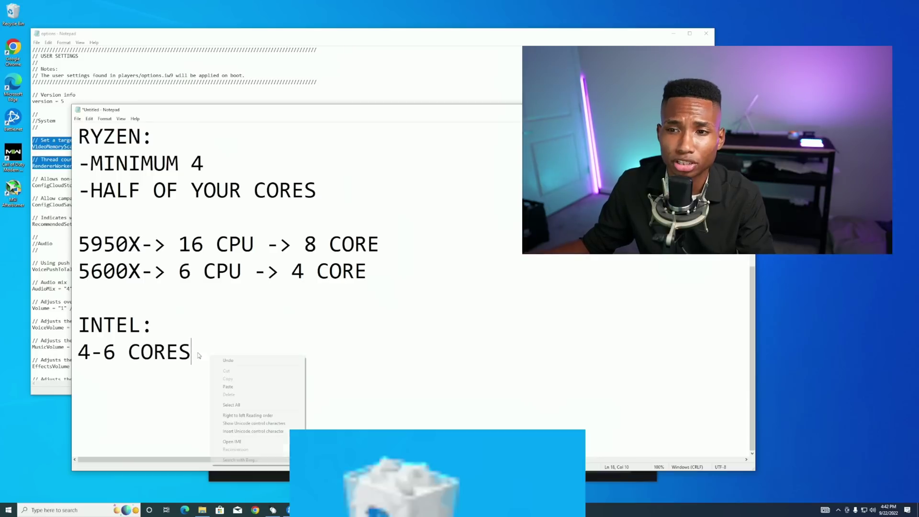
pyautogui.click(256, 337)
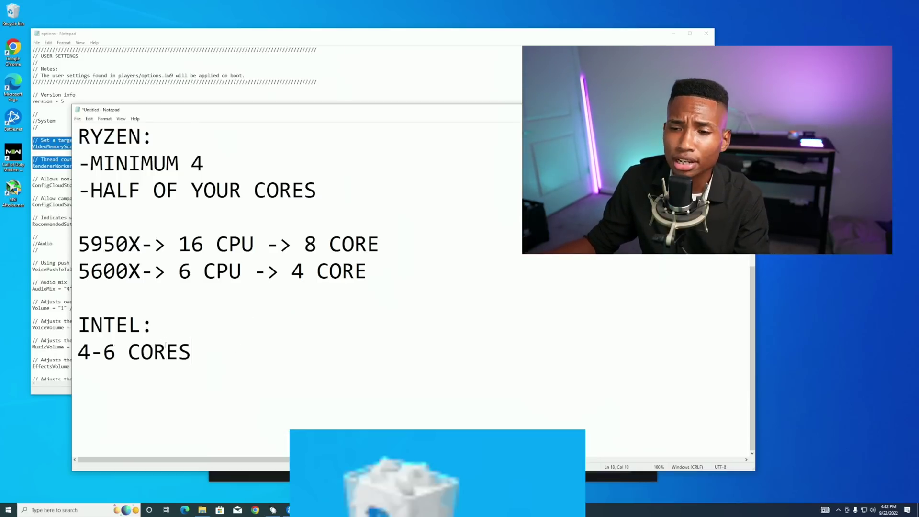
pyautogui.click(190, 335)
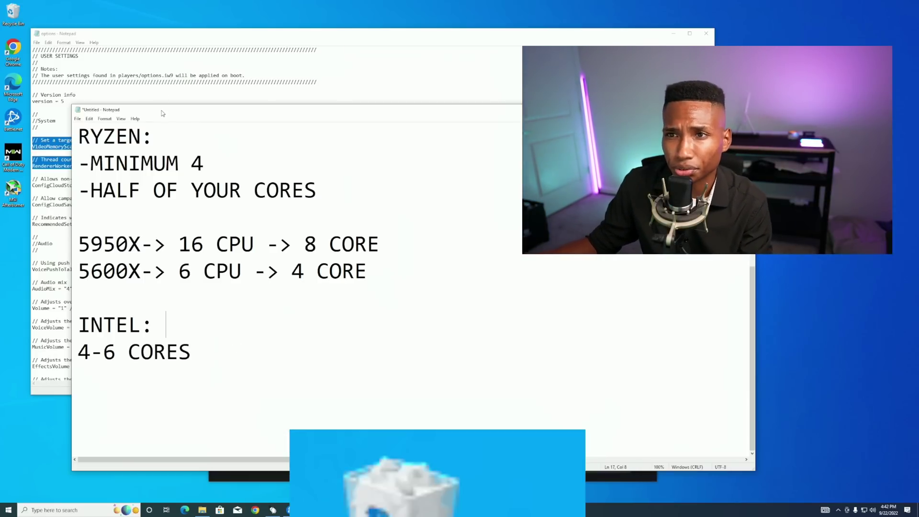
pyautogui.moveTo(162, 113); pyautogui.dragTo(214, 245)
# - Save the options file through Notepad's File menu and dismiss the save dialog
pyautogui.click(171, 161)
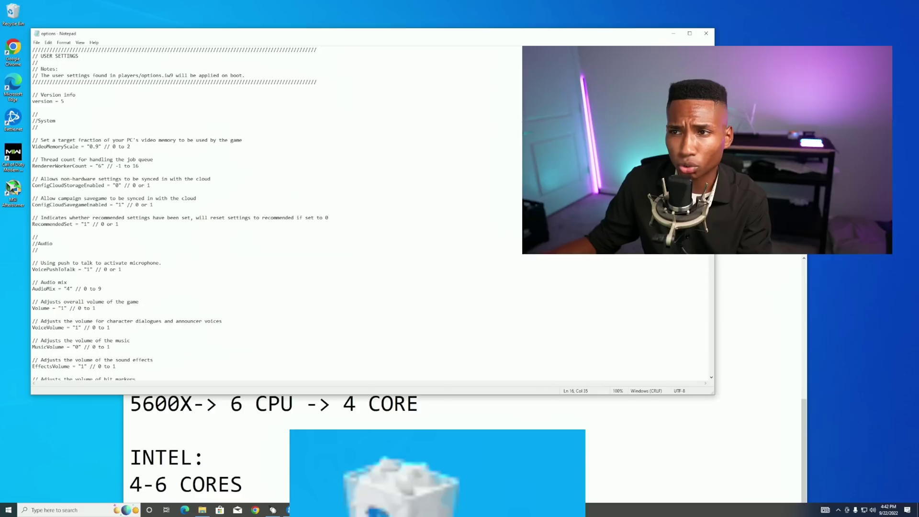
pyautogui.click(36, 43)
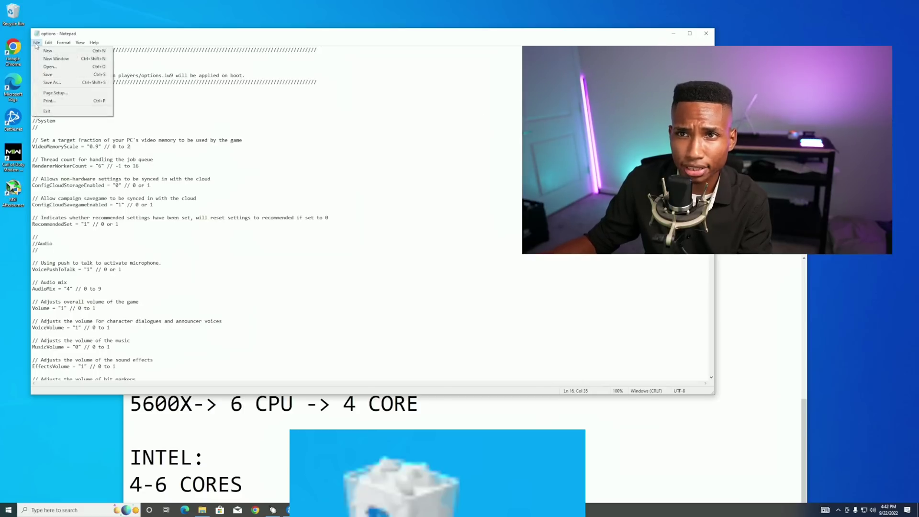
pyautogui.click(48, 75)
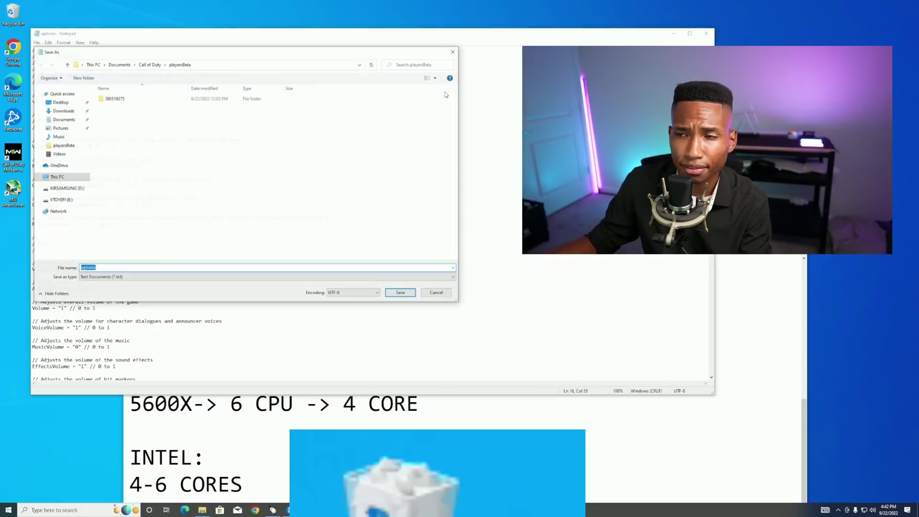
pyautogui.press('Return')
# - Close the options Notepad window and move File Explorer to the left
pyautogui.click(707, 33)
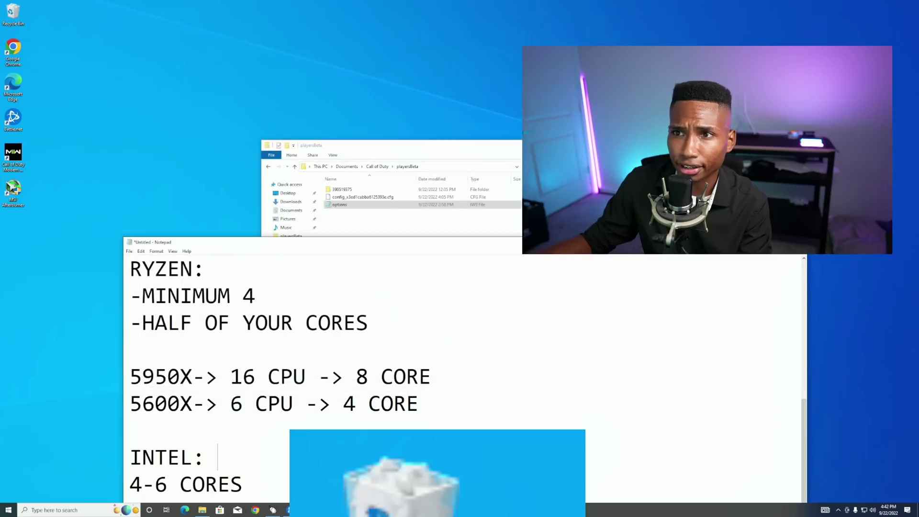
pyautogui.click(359, 220)
pyautogui.moveTo(364, 150); pyautogui.dragTo(126, 103)
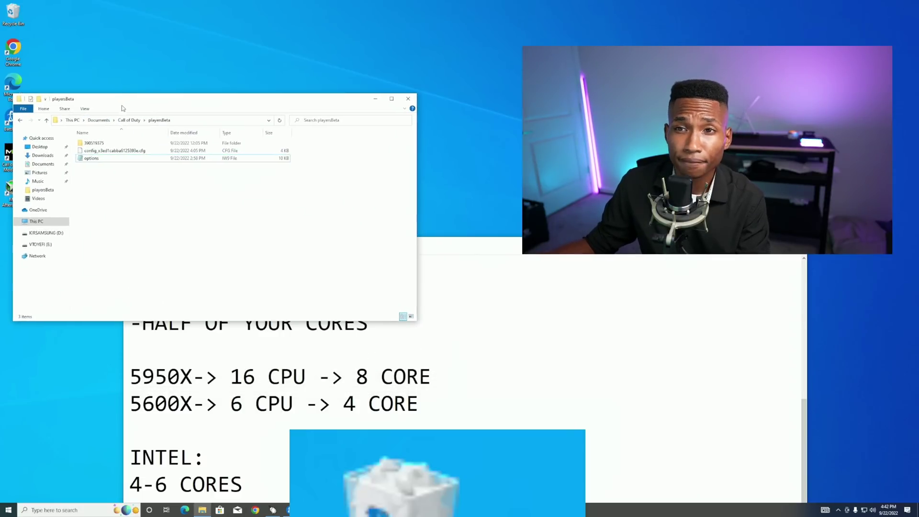
# - Confirm the options file's Properties show Read-only ticked and close them with OK
pyautogui.rightClick(92, 159)
pyautogui.click(113, 280)
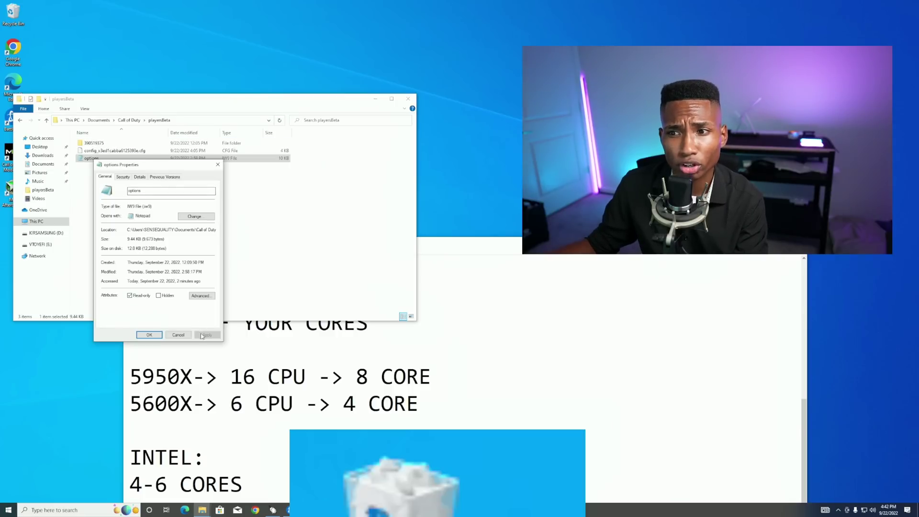
pyautogui.click(154, 337)
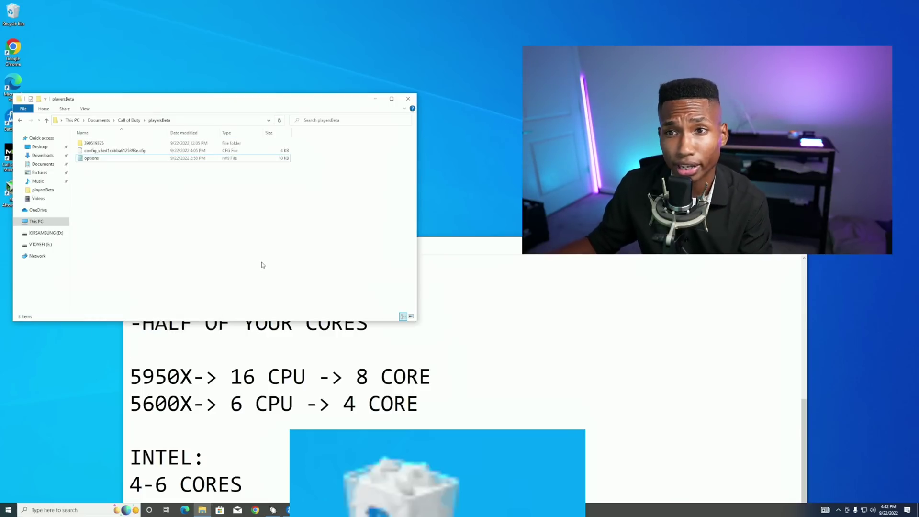
pyautogui.click(91, 510)
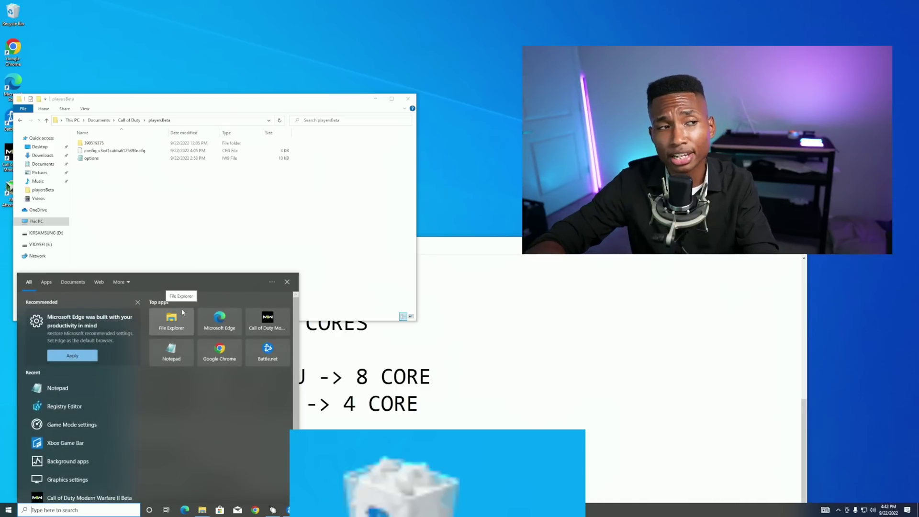
# - Check that Game Mode is on and Graphics settings have hardware-accelerated GPU scheduling enabled
pyautogui.write('game mode')
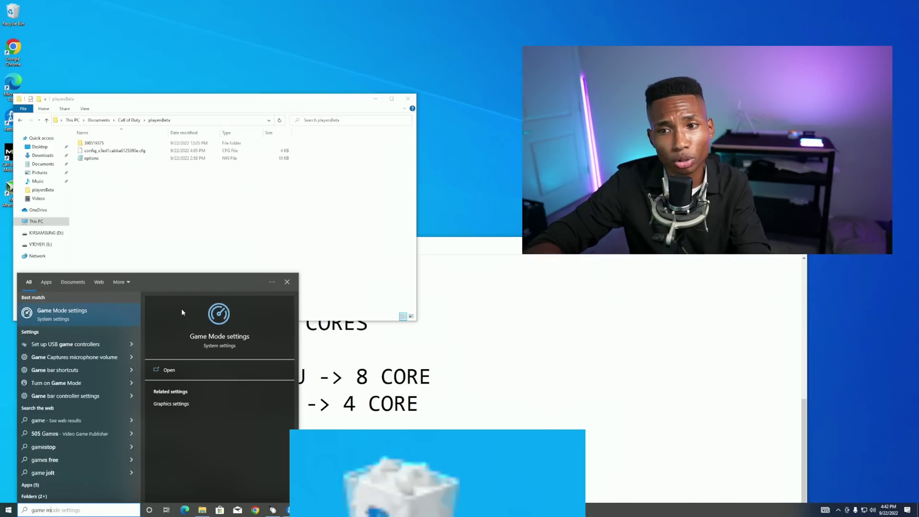
pyautogui.press('Return')
pyautogui.click(91, 510)
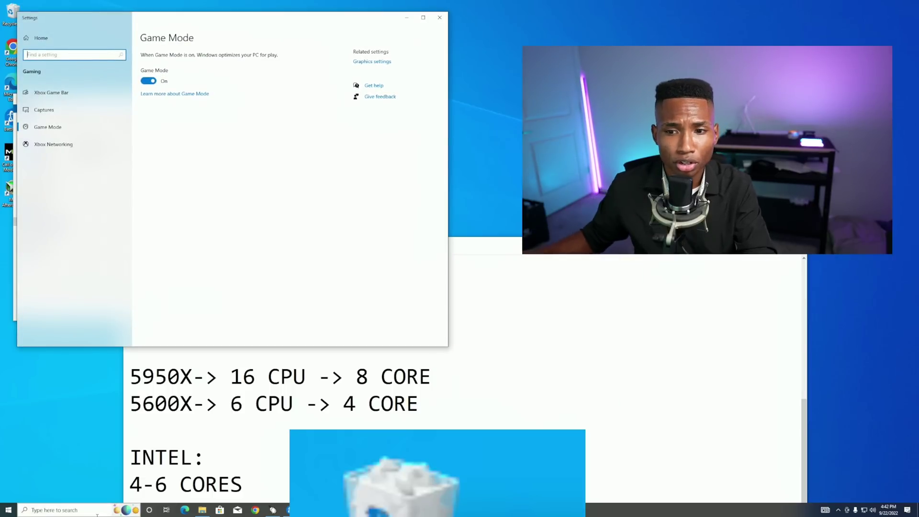
pyautogui.write('gra')
pyautogui.click(96, 320)
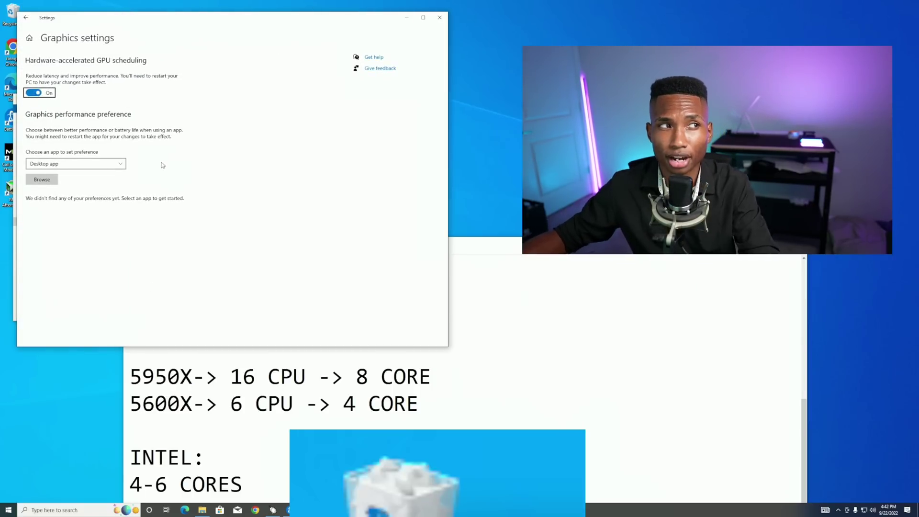
# - Confirm background apps are off and Xbox Game Bar is turned off
pyautogui.click(91, 510)
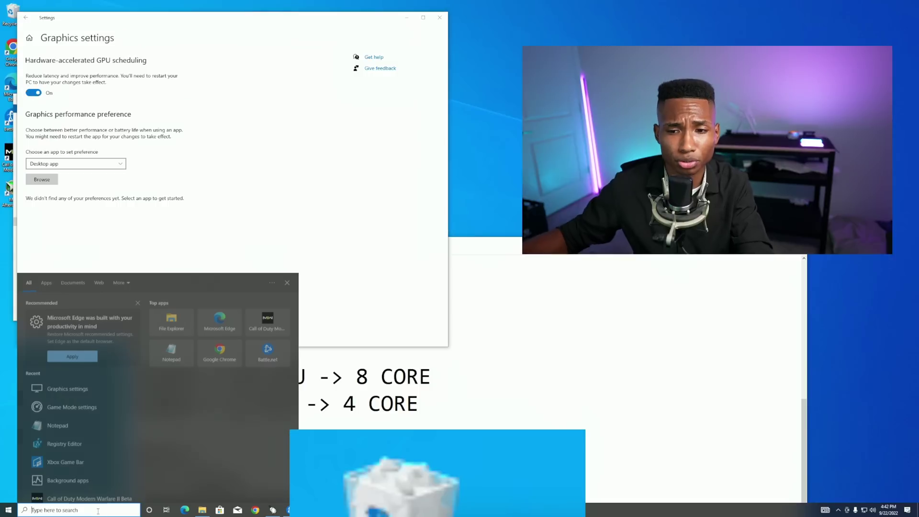
pyautogui.write('backgroujn')
pyautogui.press('Return')
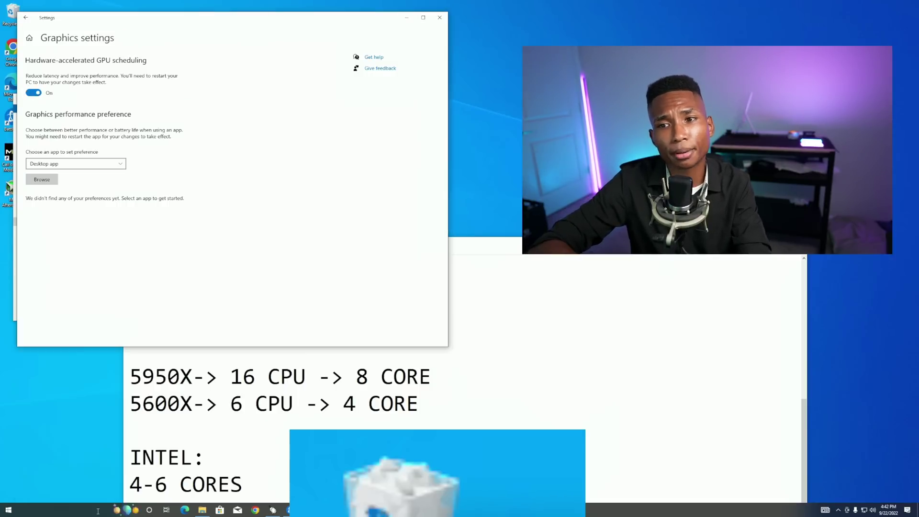
pyautogui.click(77, 510)
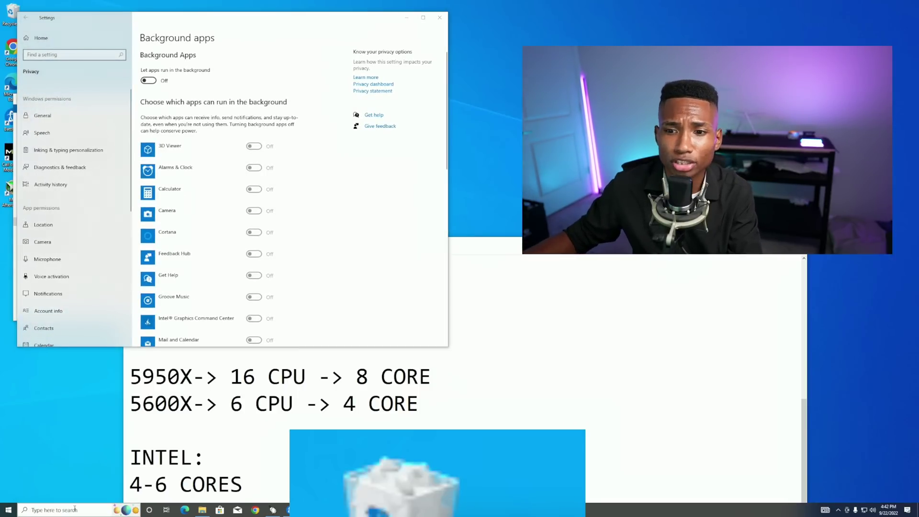
pyautogui.write('game mo')
pyautogui.press('Return')
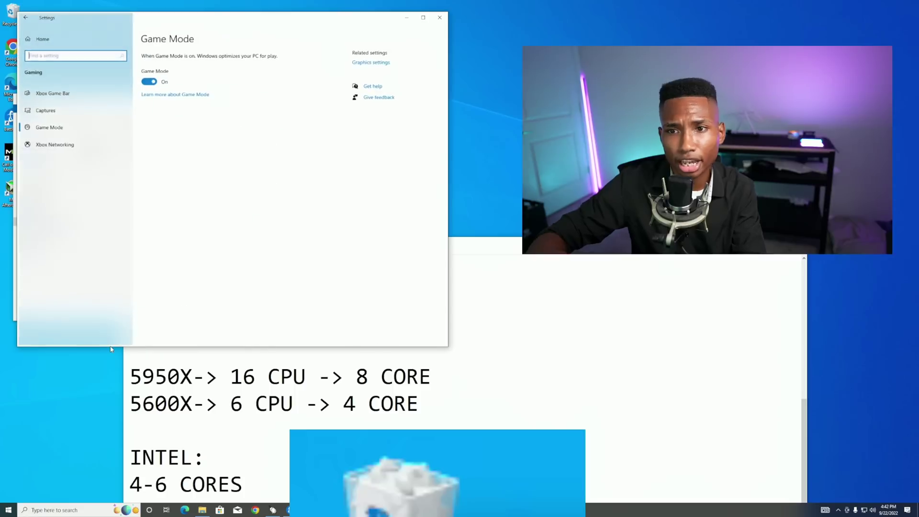
pyautogui.click(51, 93)
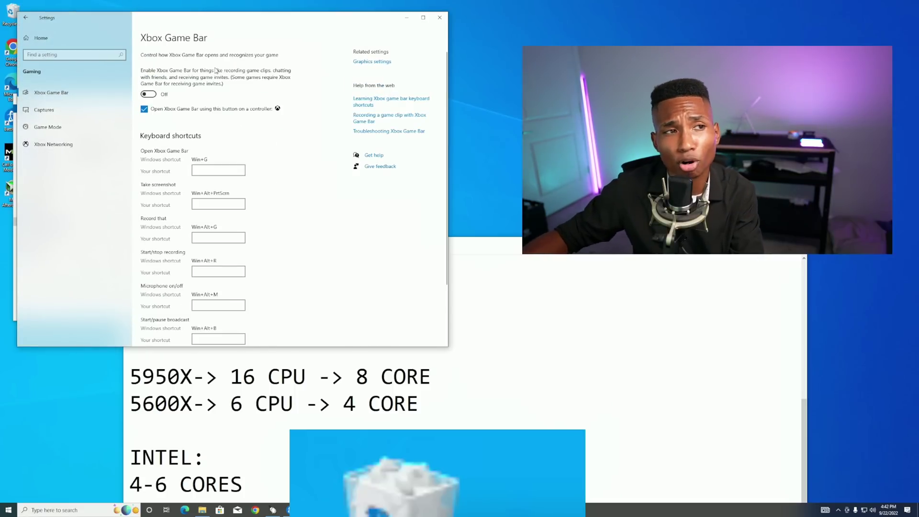
# - Launch Chrome, verify System settings show background apps off and hardware acceleration on, then close it
pyautogui.click(407, 20)
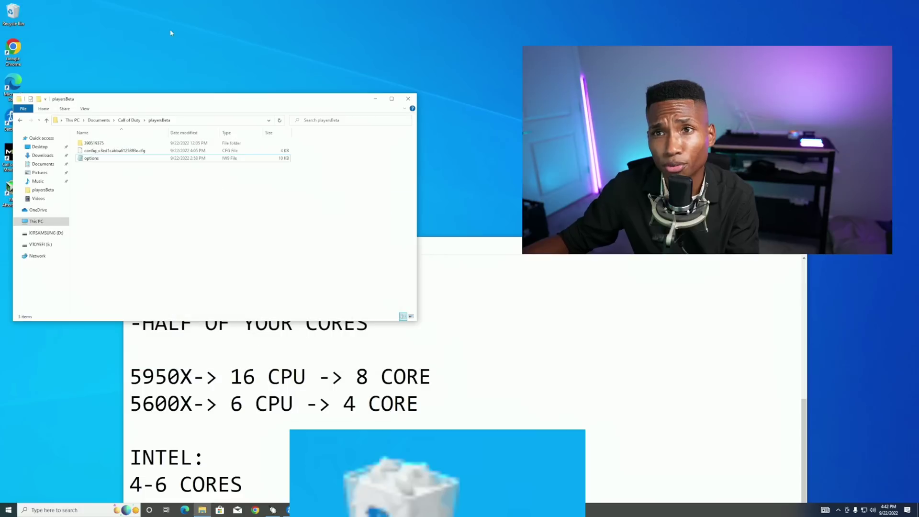
pyautogui.doubleClick(14, 57)
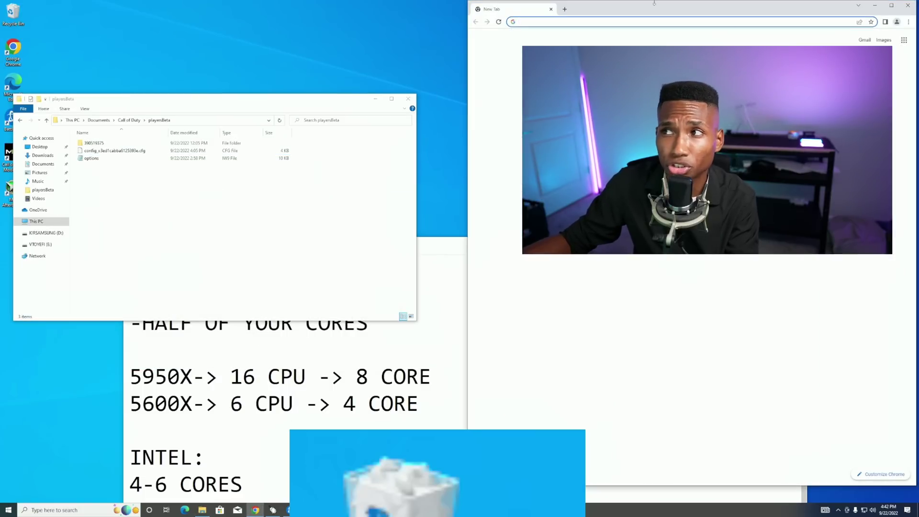
pyautogui.moveTo(654, 4); pyautogui.dragTo(247, 61)
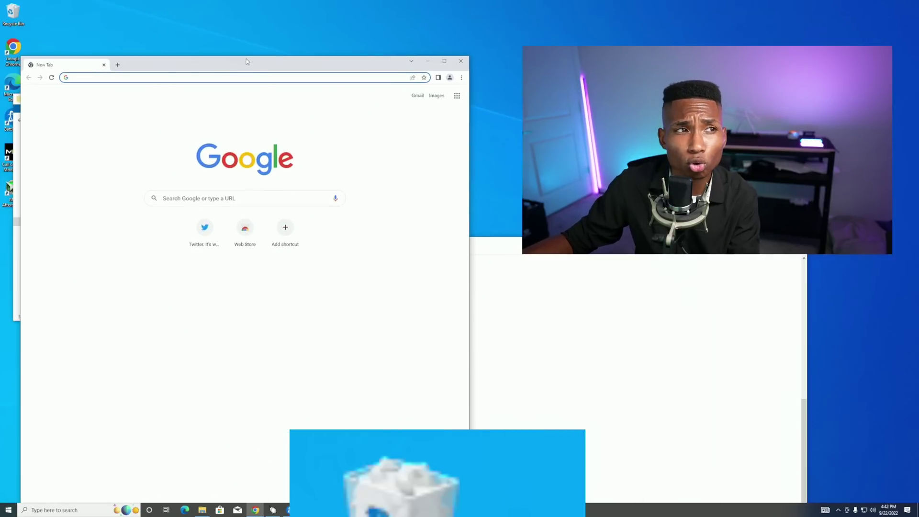
pyautogui.click(460, 78)
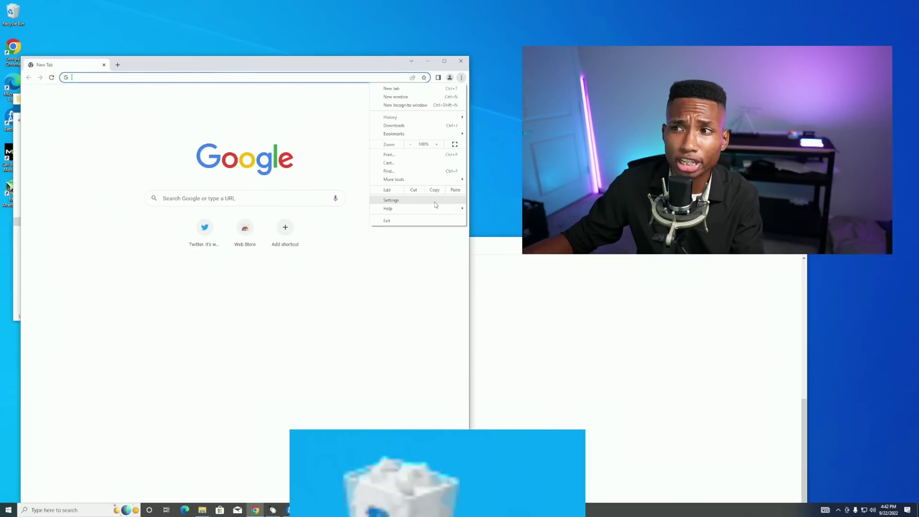
pyautogui.click(391, 200)
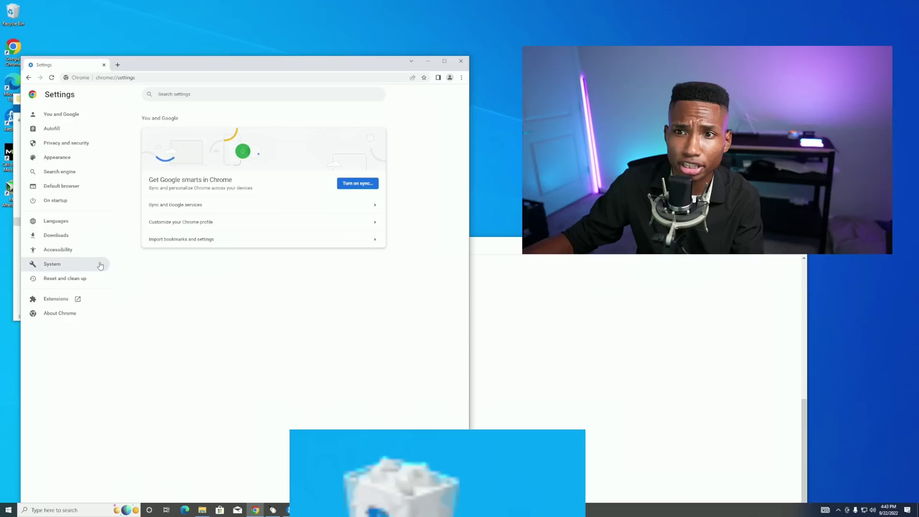
pyautogui.click(53, 264)
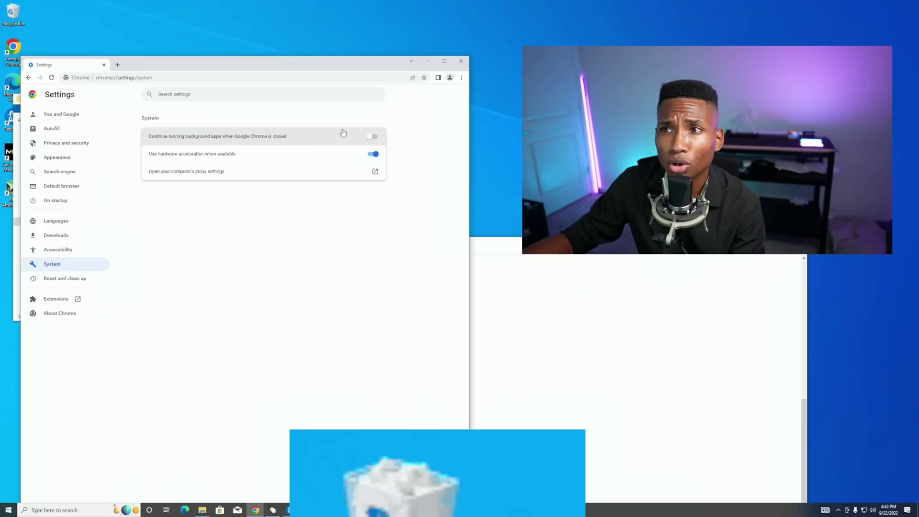
pyautogui.click(461, 61)
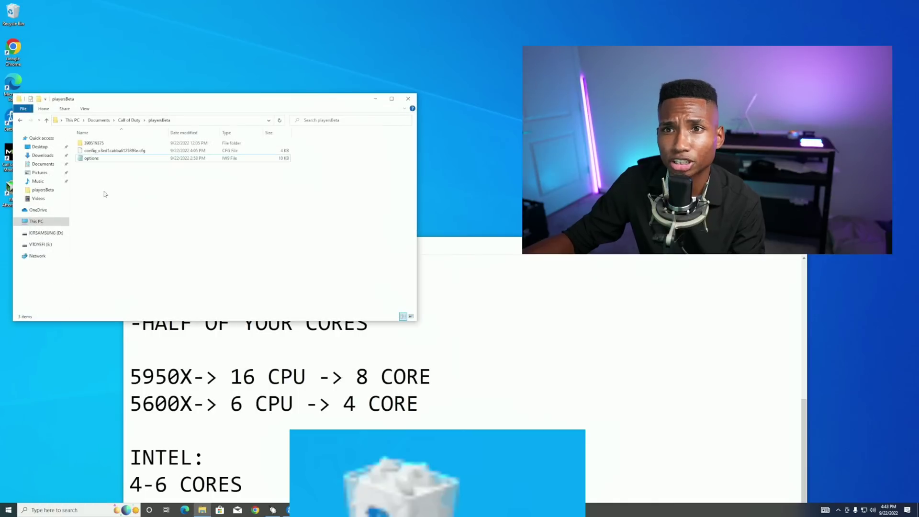
# - In Manage 3D Settings, set Threaded optimization to On
pyautogui.moveTo(104, 105); pyautogui.dragTo(271, 263)
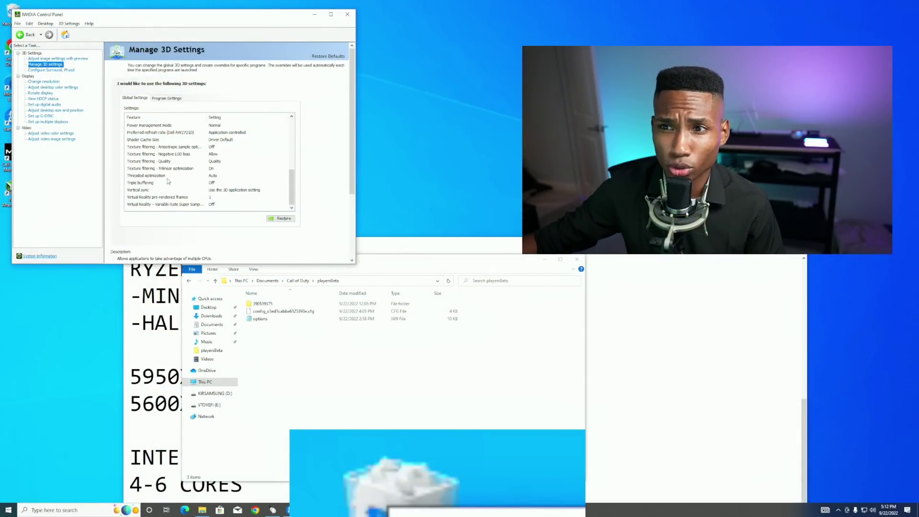
pyautogui.click(211, 175)
pyautogui.click(221, 175)
pyautogui.click(216, 187)
pyautogui.scroll(2, 216, 168)
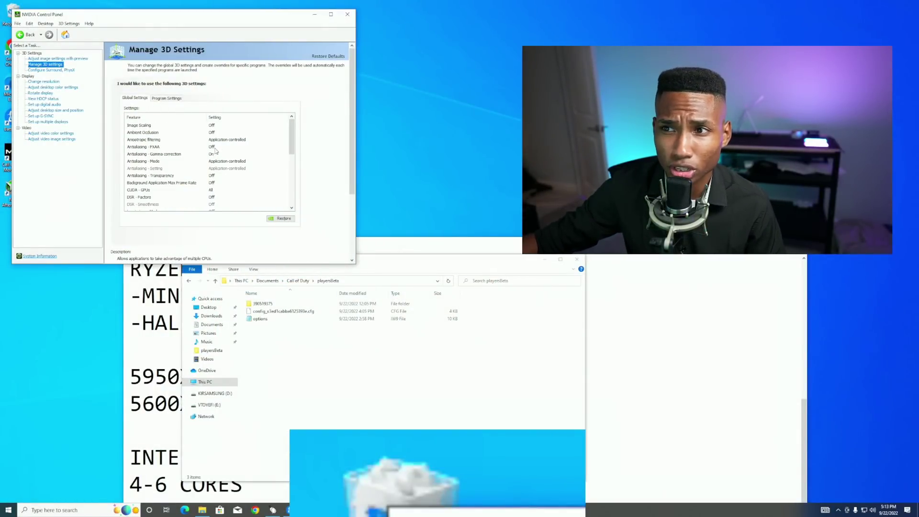
# - Set Power management mode to Prefer maximum performance
pyautogui.click(214, 156)
pyautogui.click(215, 154)
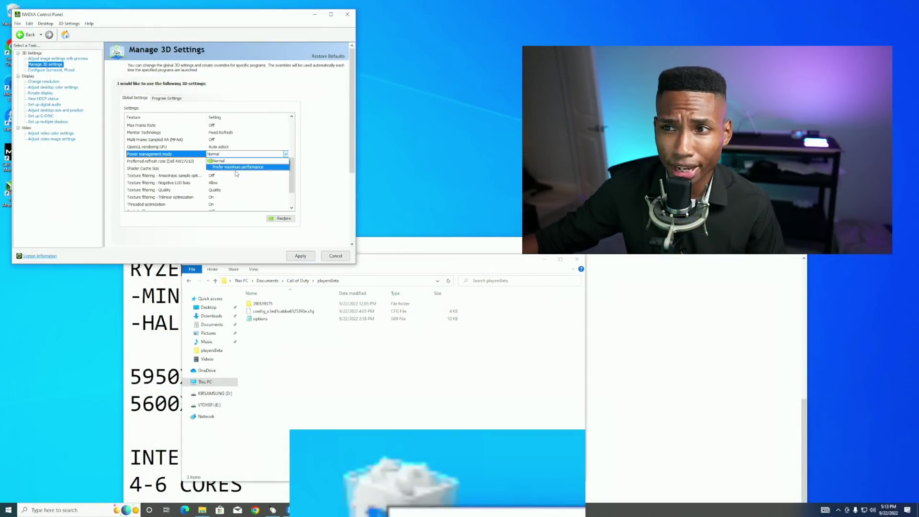
pyautogui.click(233, 168)
pyautogui.scroll(4, 293, 165)
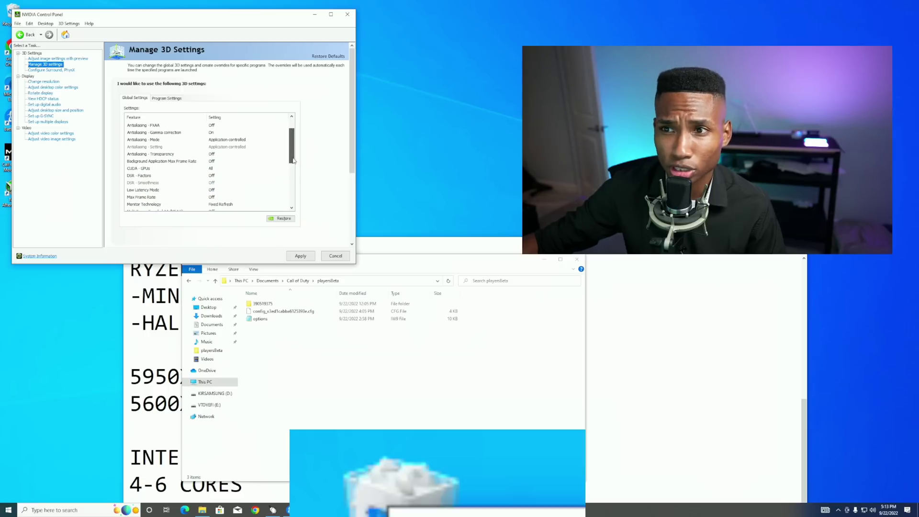
# - Turn Low Latency Mode On and apply the 3D settings changes
pyautogui.click(212, 190)
pyautogui.click(213, 190)
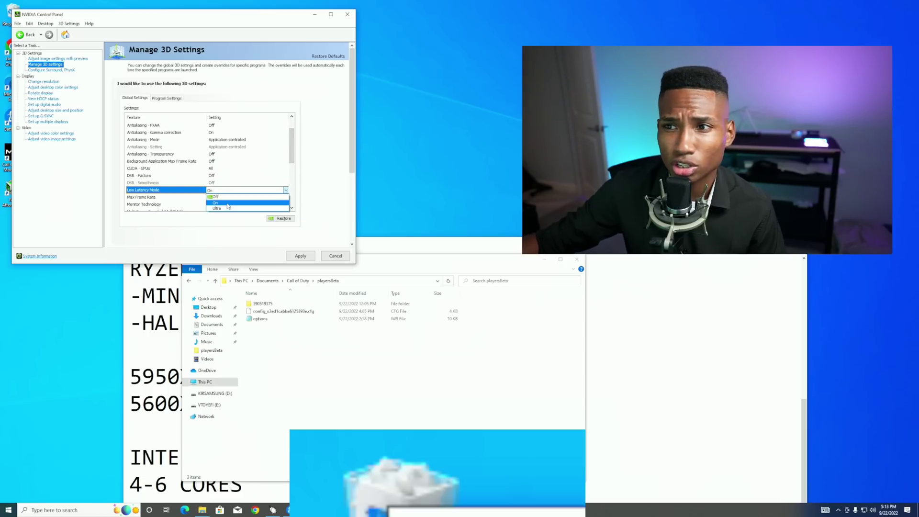
pyautogui.click(216, 203)
pyautogui.scroll(1, 282, 144)
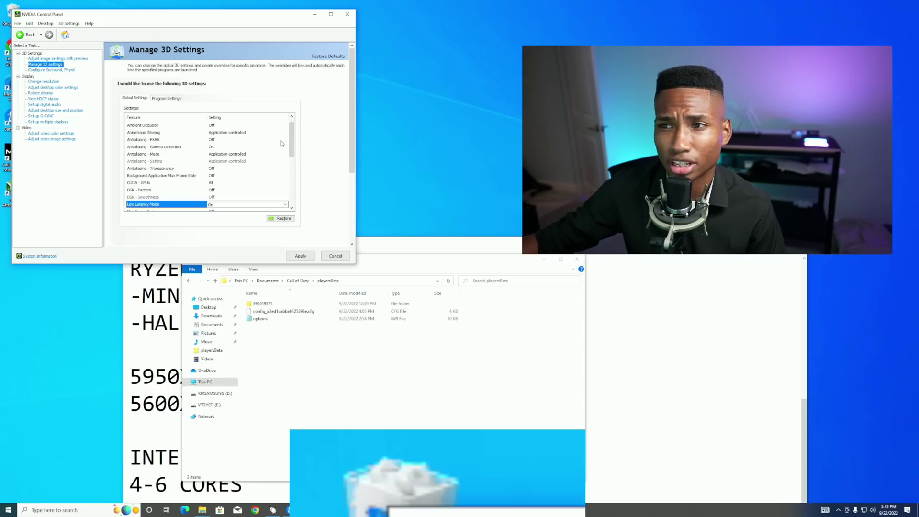
pyautogui.click(301, 256)
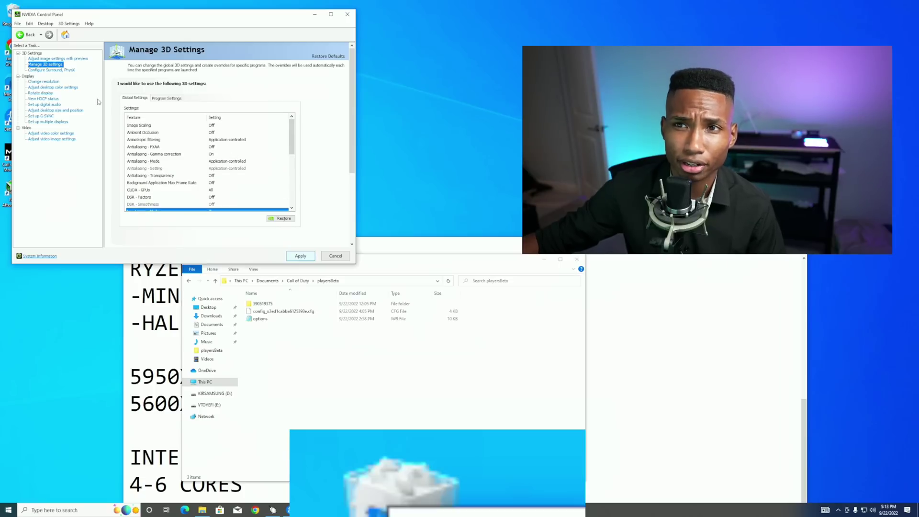
pyautogui.click(43, 81)
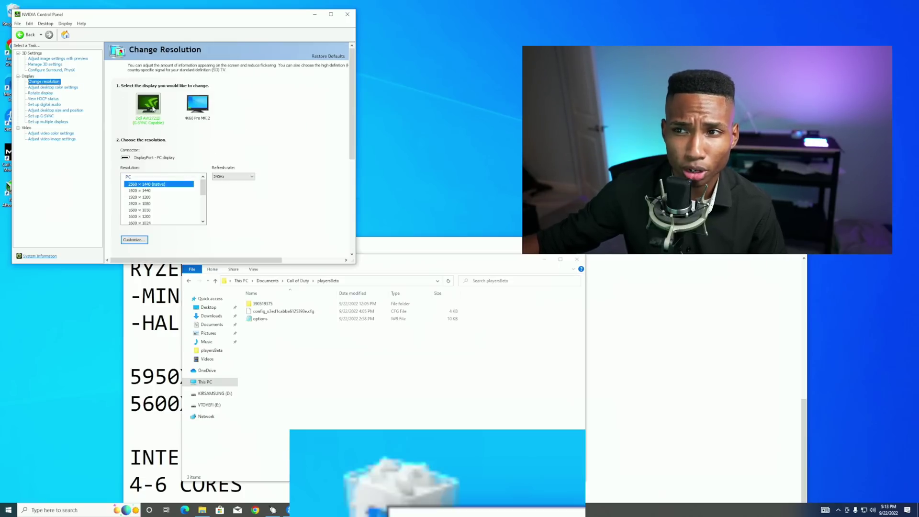
# - Keep the refresh rate at 240Hz, leave G-SYNC disabled, and view desktop color settings down to Digital vibrance
pyautogui.click(237, 179)
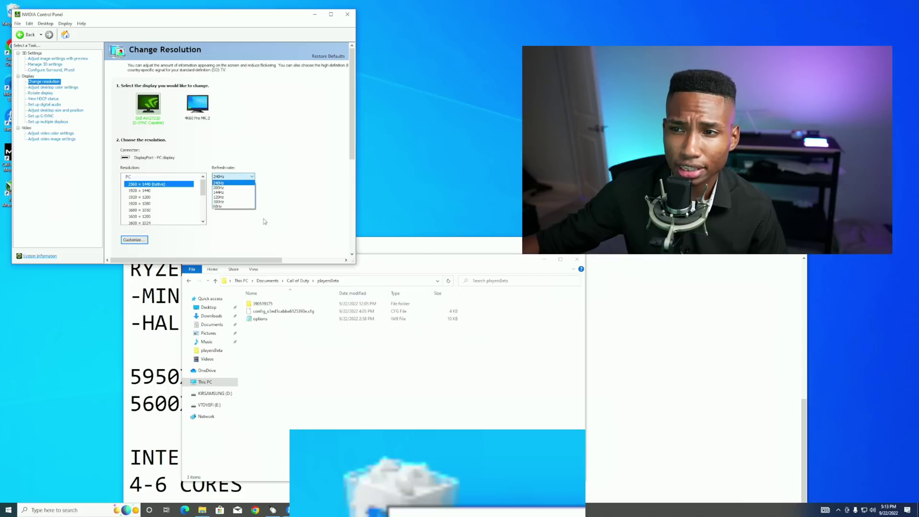
pyautogui.click(276, 148)
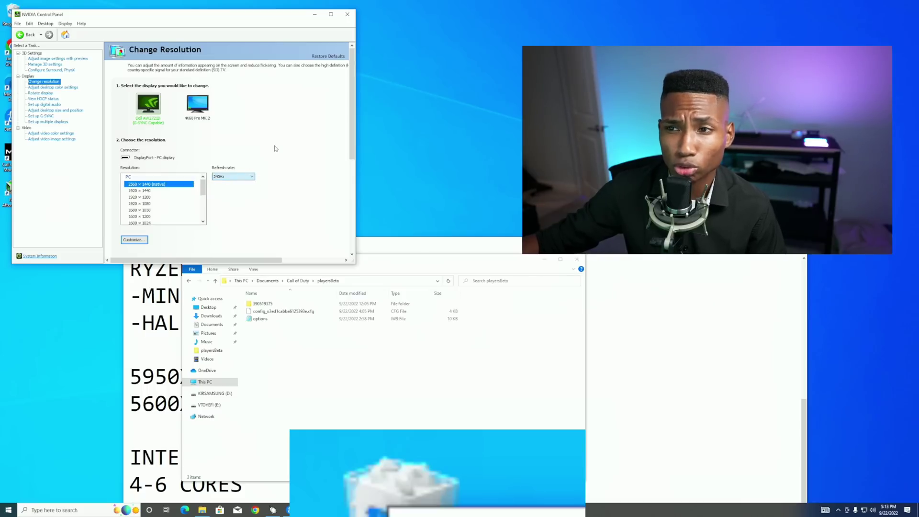
pyautogui.click(48, 110)
pyautogui.click(41, 116)
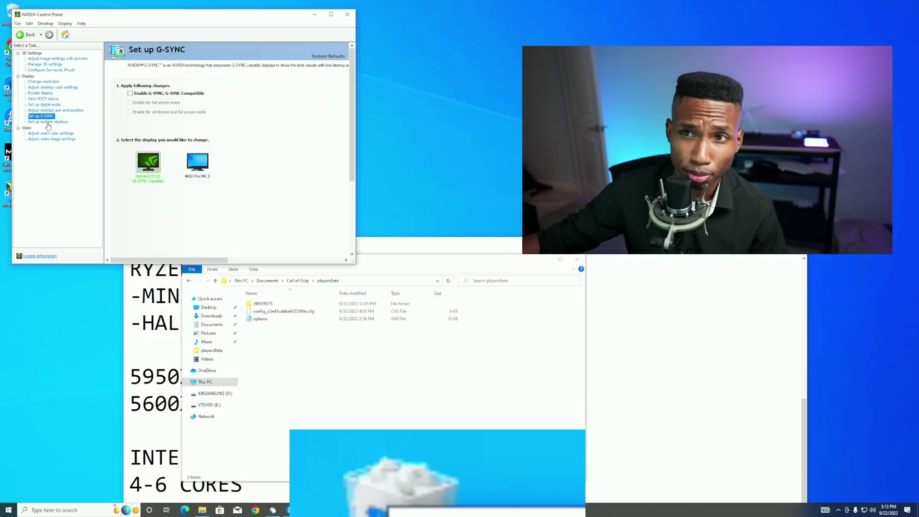
pyautogui.click(52, 87)
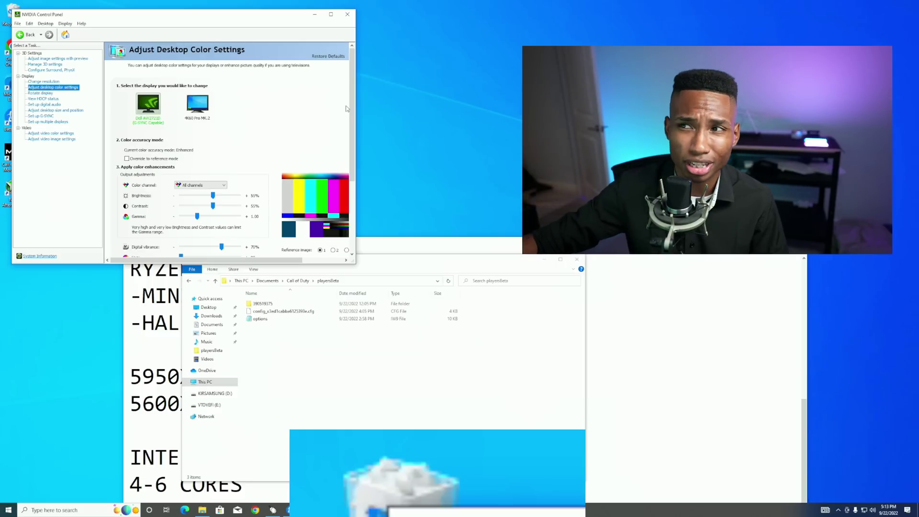
pyautogui.scroll(-1, 230, 143)
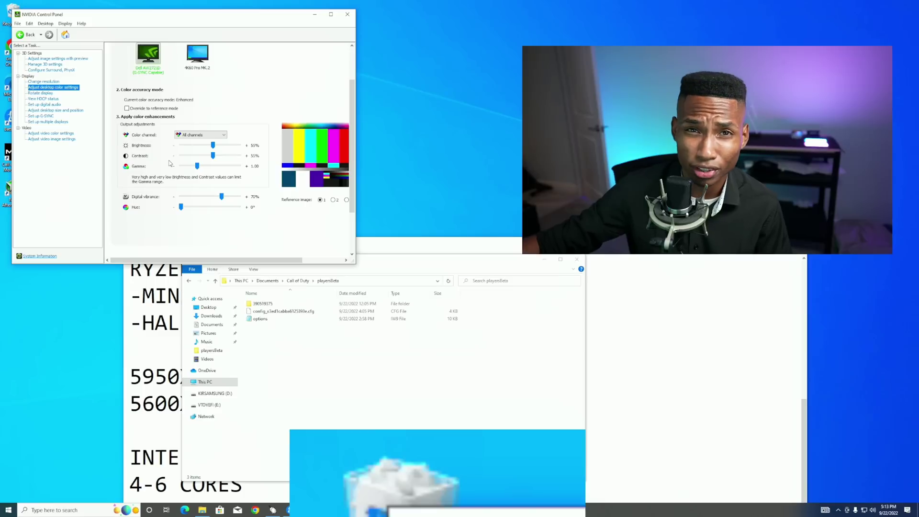